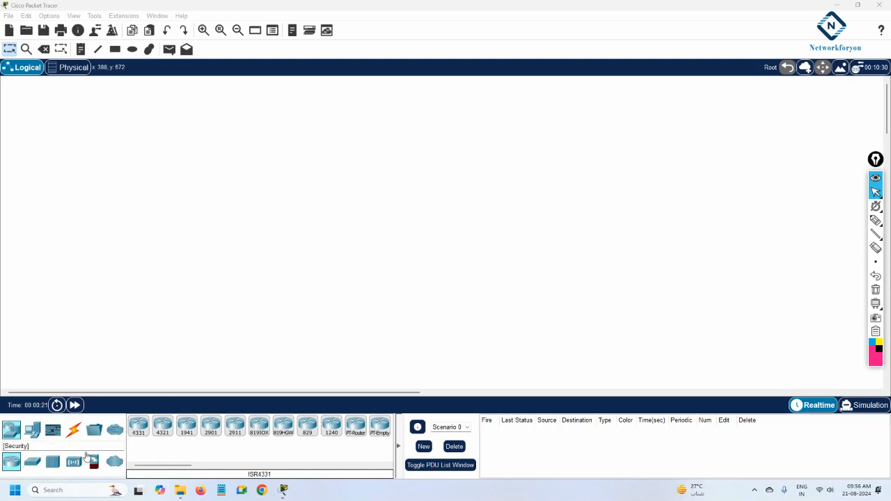
Place a generic server on the logical workspace
click(32, 429)
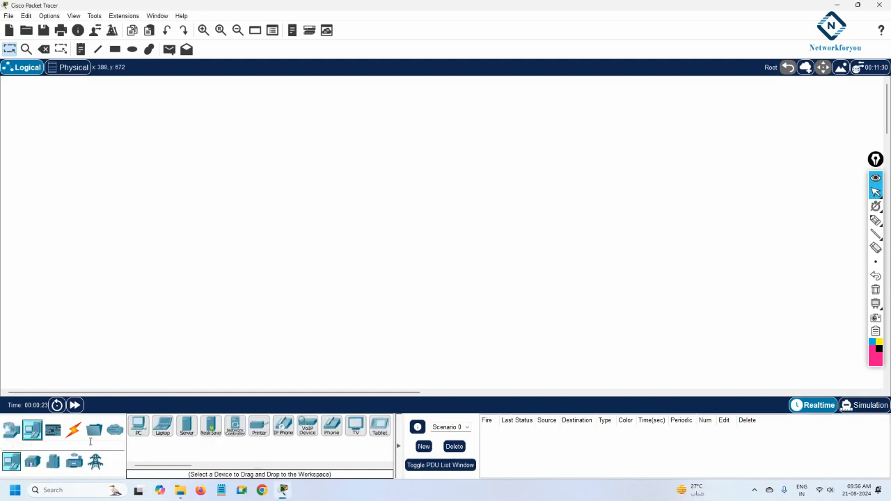
click(187, 426)
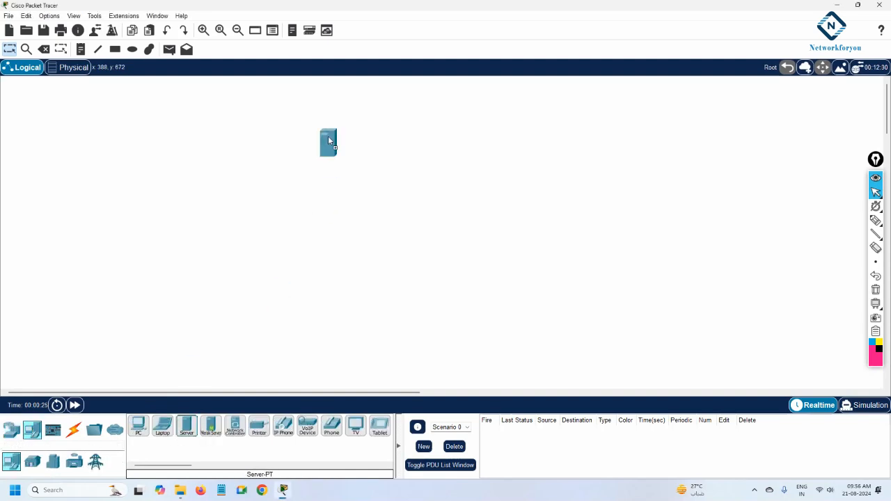
click(350, 100)
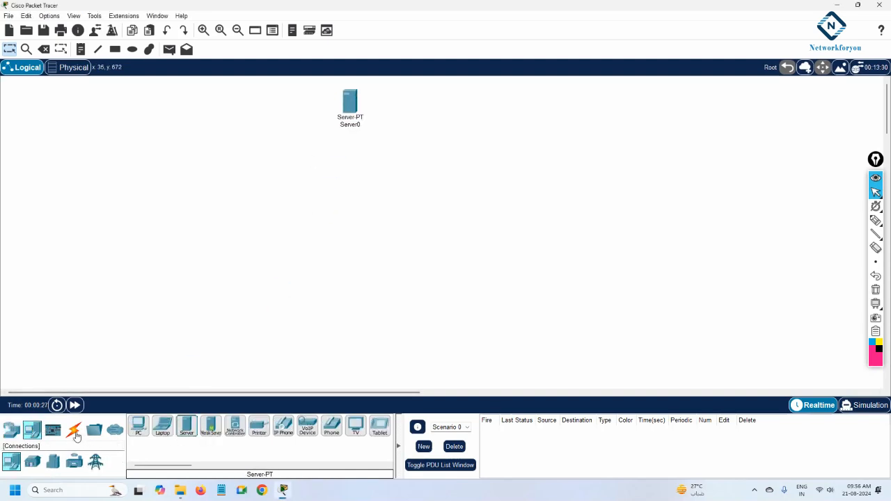
Add a 2960 switch below and to the left of the server
click(11, 430)
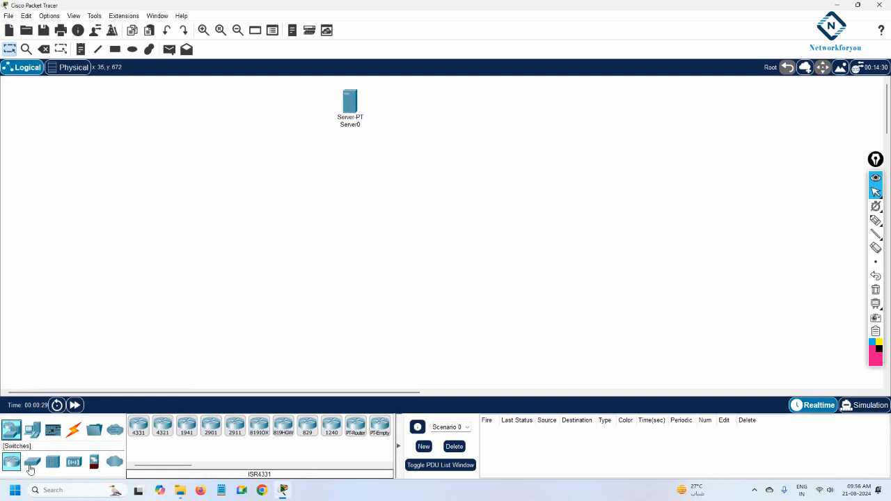
click(31, 462)
click(138, 425)
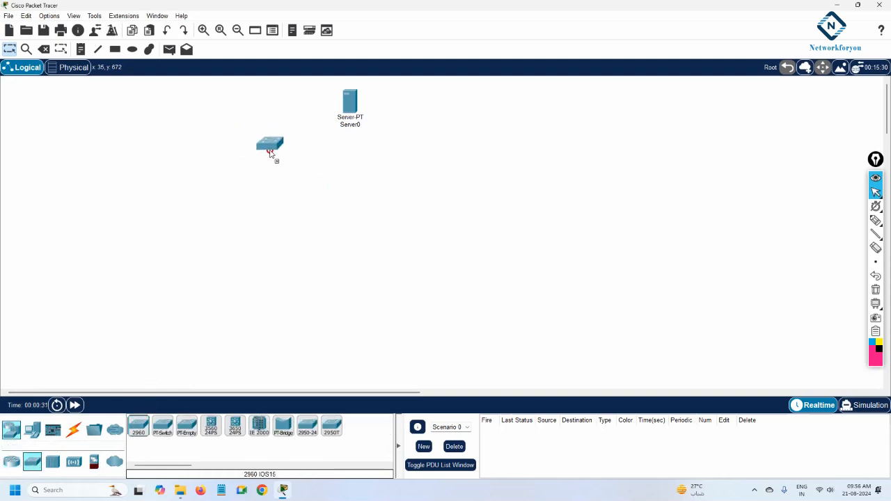
click(270, 153)
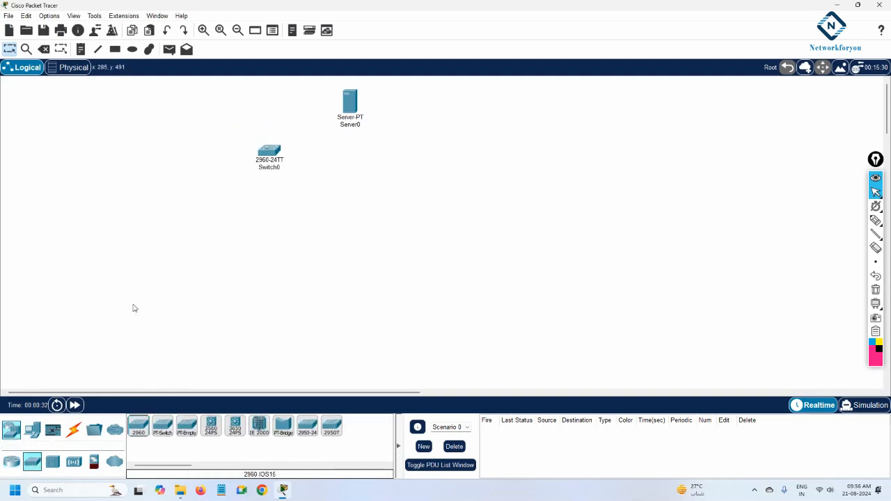
Cable the switch to the server using the automatic connection type
click(73, 430)
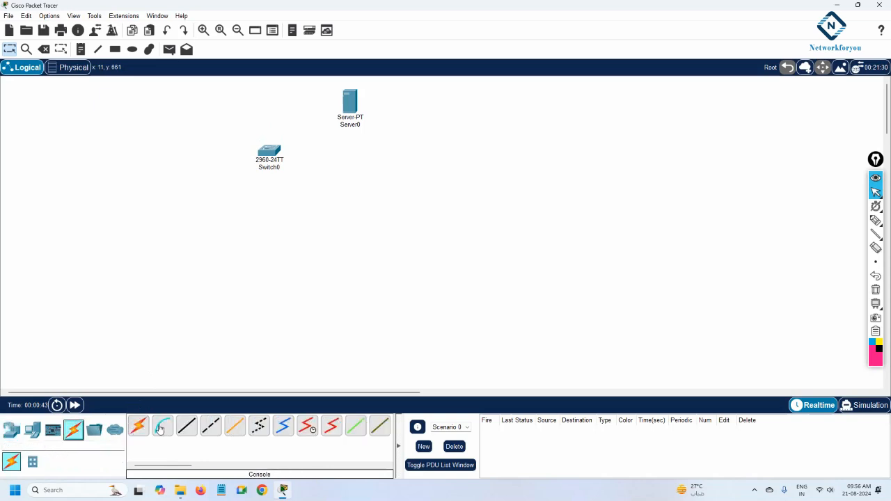
click(138, 426)
click(269, 152)
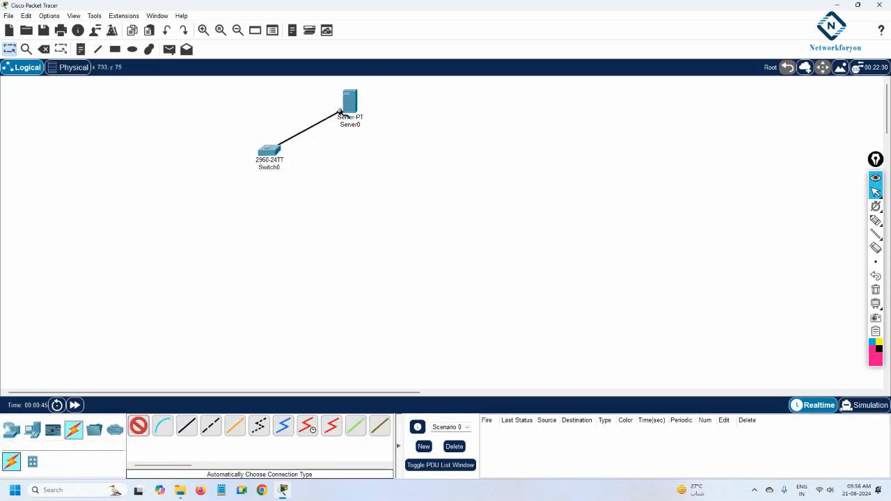
click(347, 106)
Place six generic PCs in a row below the switch
click(32, 429)
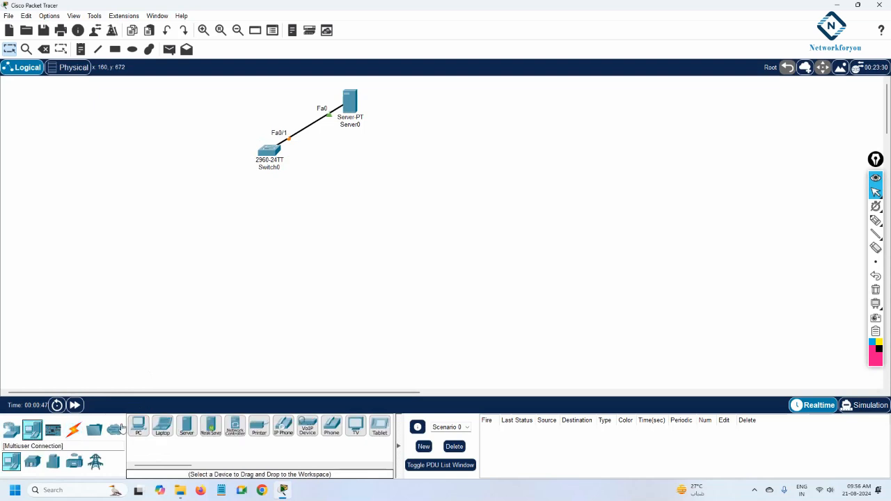
click(138, 425)
click(167, 207)
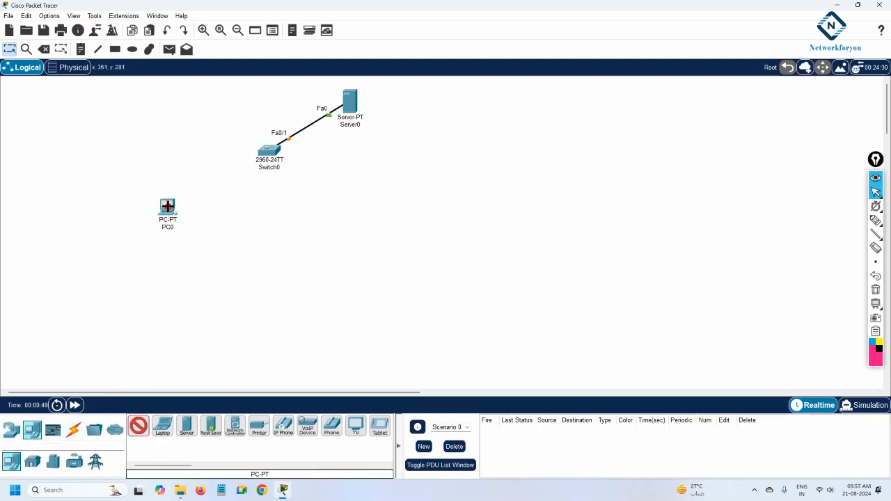
click(202, 208)
click(249, 206)
click(301, 207)
click(399, 198)
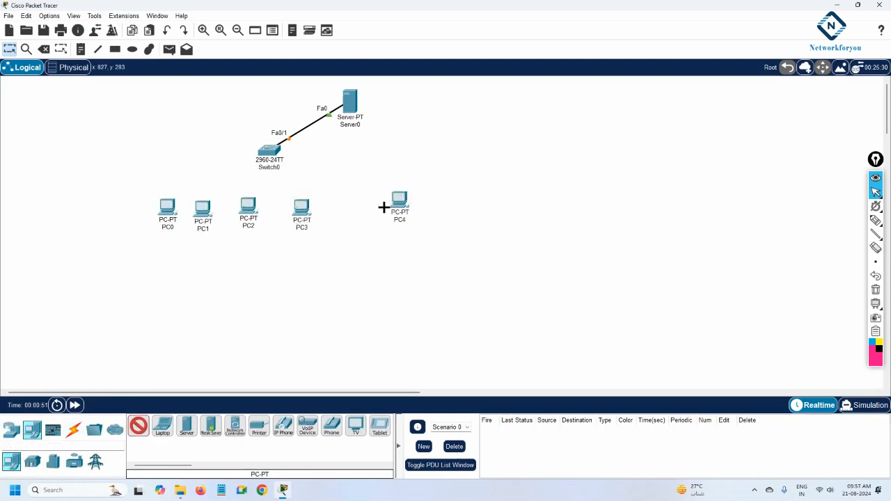
click(350, 208)
Cable PC0, PC1 and PC2 to the switch with automatic connections
click(73, 429)
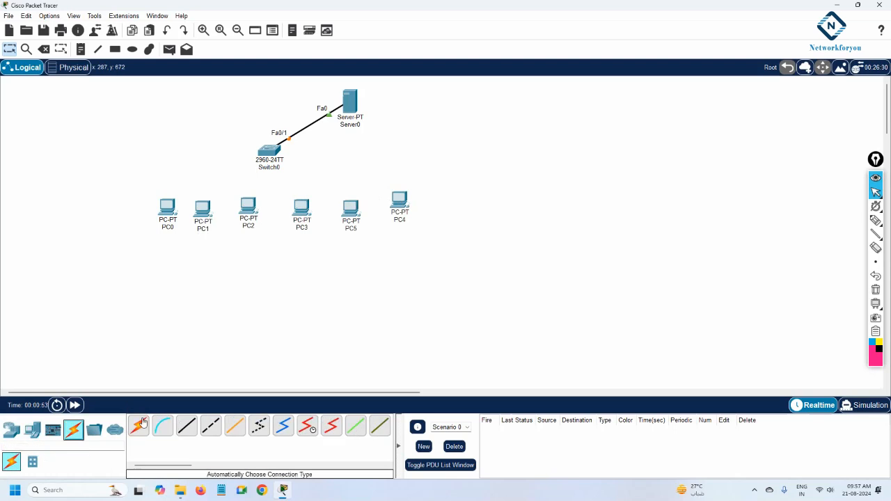
click(138, 425)
click(167, 209)
click(256, 150)
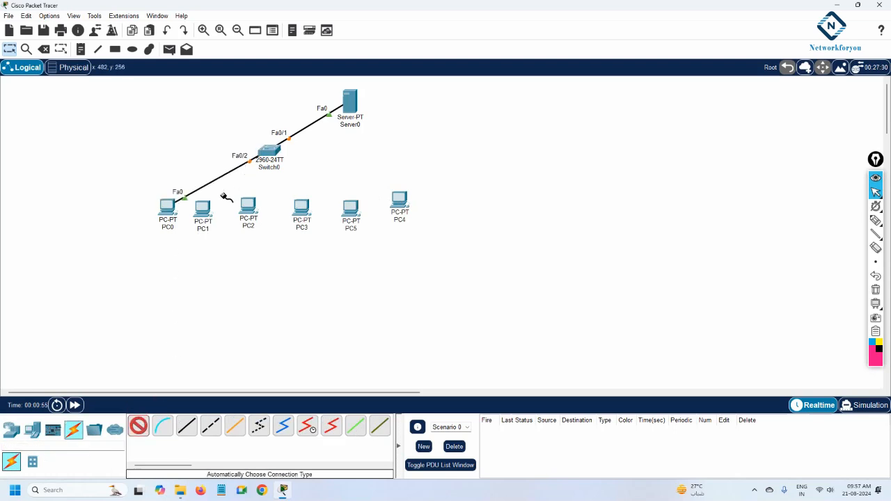
click(267, 152)
click(202, 208)
click(248, 205)
click(268, 166)
Cable PC3, PC5 and PC4 to the switch with automatic connections and exit the cabling tool
click(302, 206)
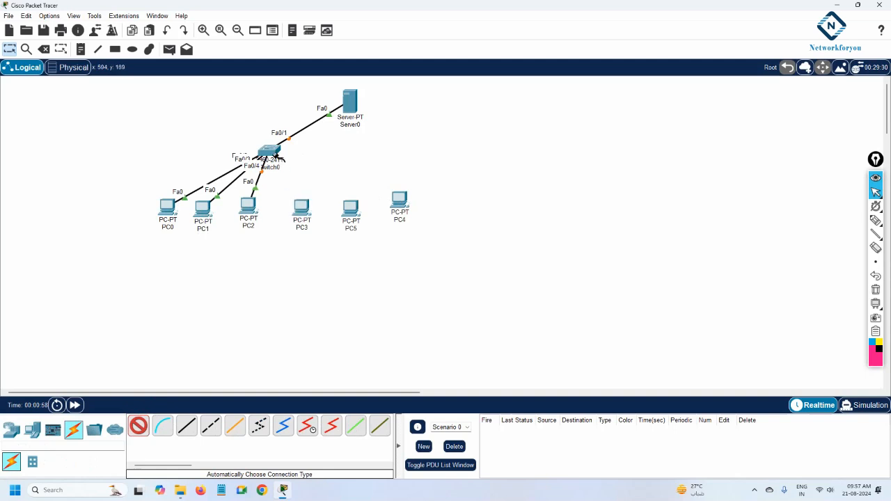
click(276, 156)
click(348, 208)
click(269, 149)
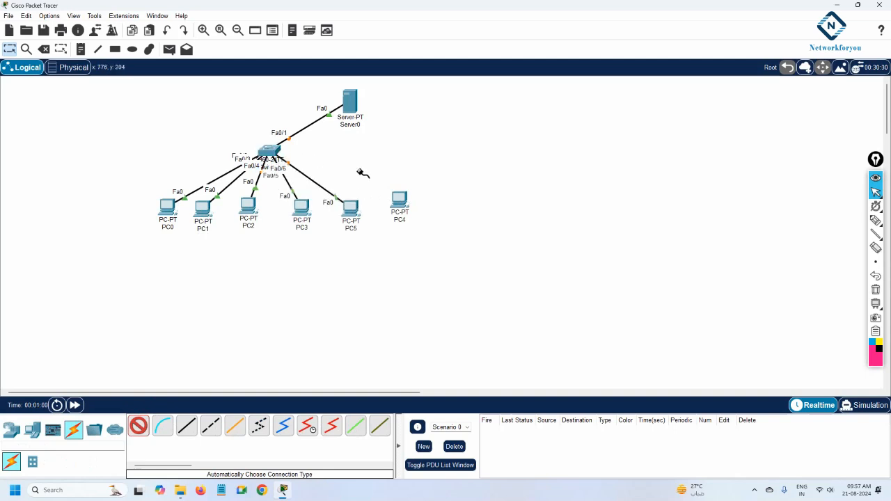
click(276, 149)
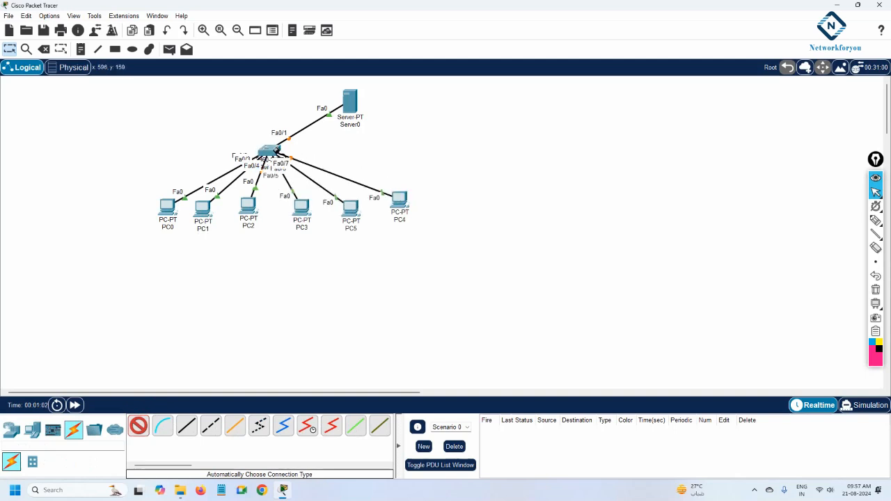
key(Escape)
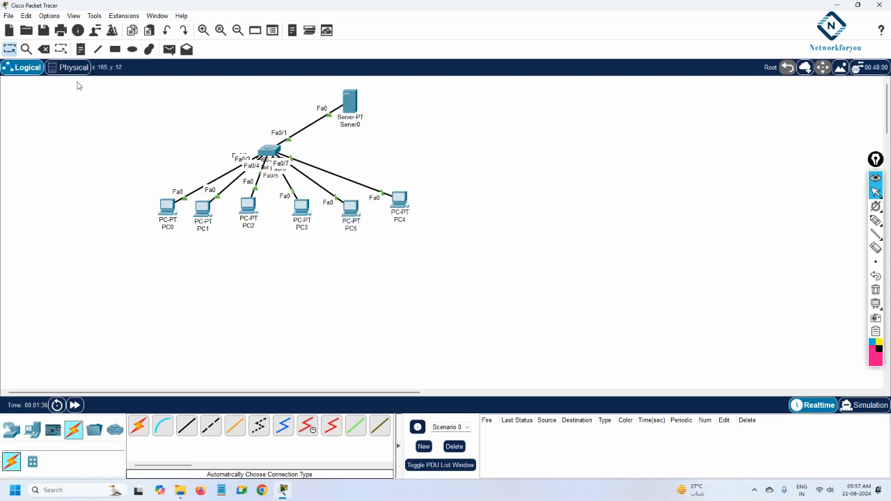
Add a note reading 192.168.1.2 beside the server
click(81, 49)
click(358, 135)
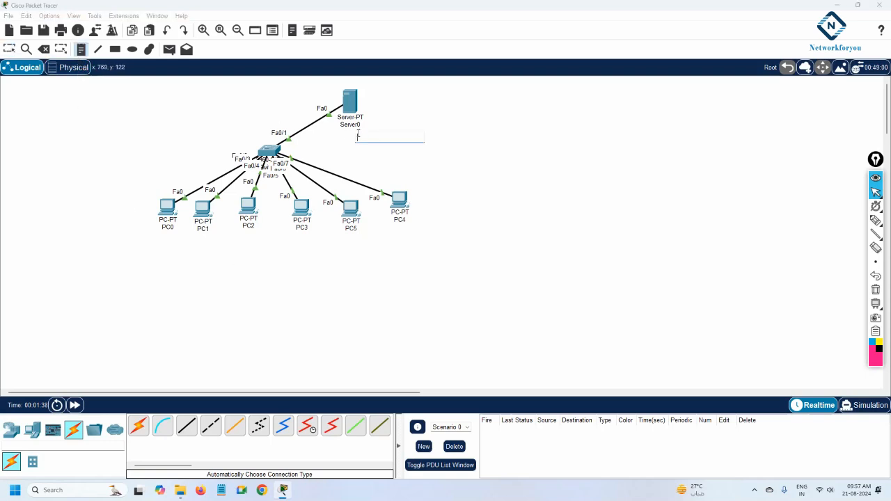
text(192.168.1.2)
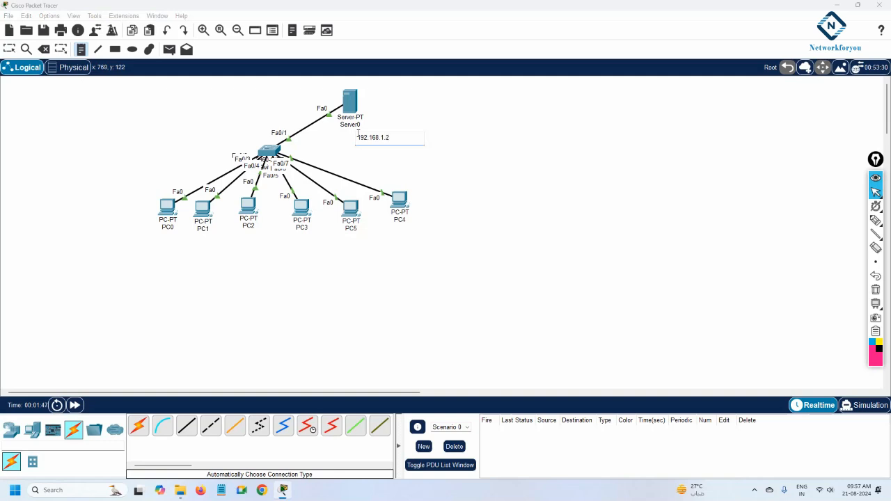
click(601, 201)
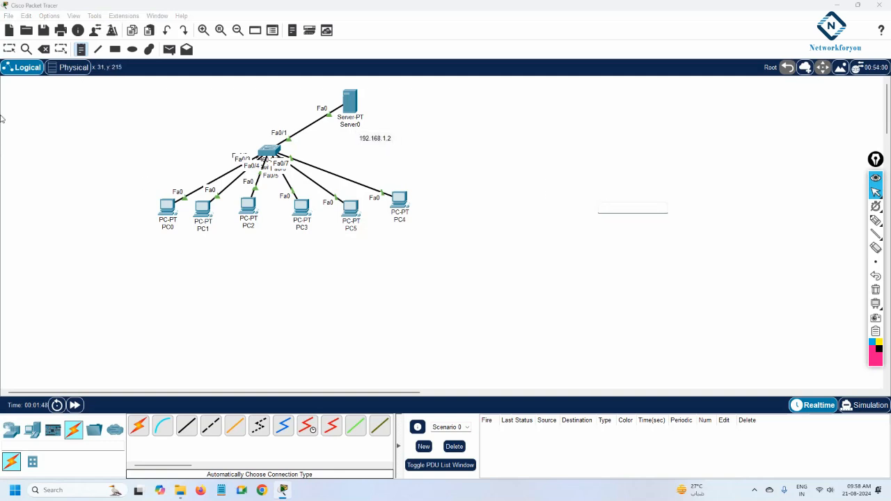
click(9, 48)
Add two 2811 routers to the right of the server
click(11, 430)
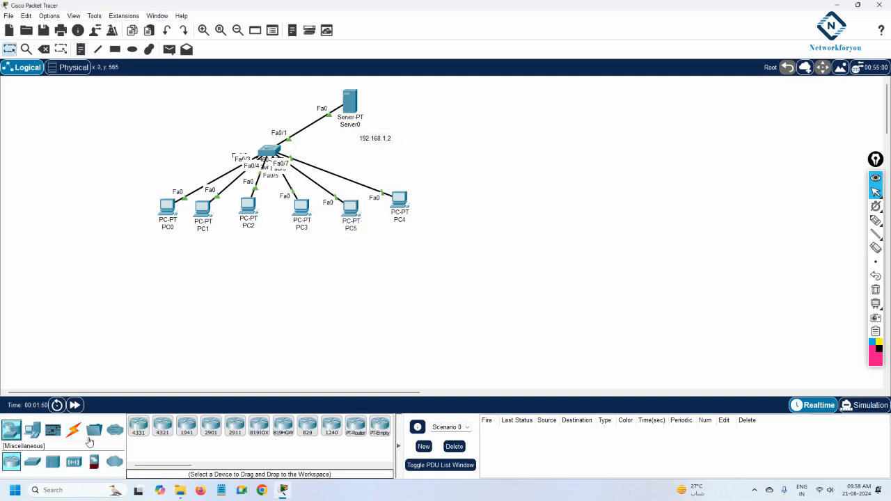
drag(171, 467, 239, 464)
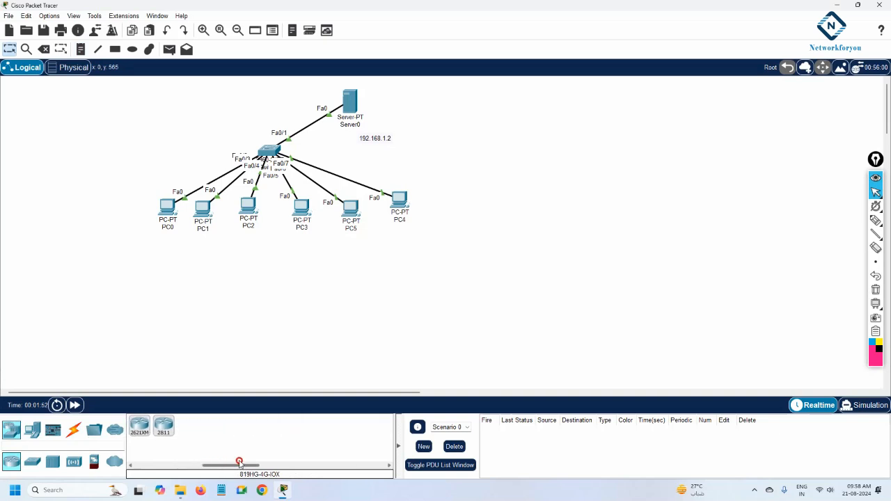
click(161, 427)
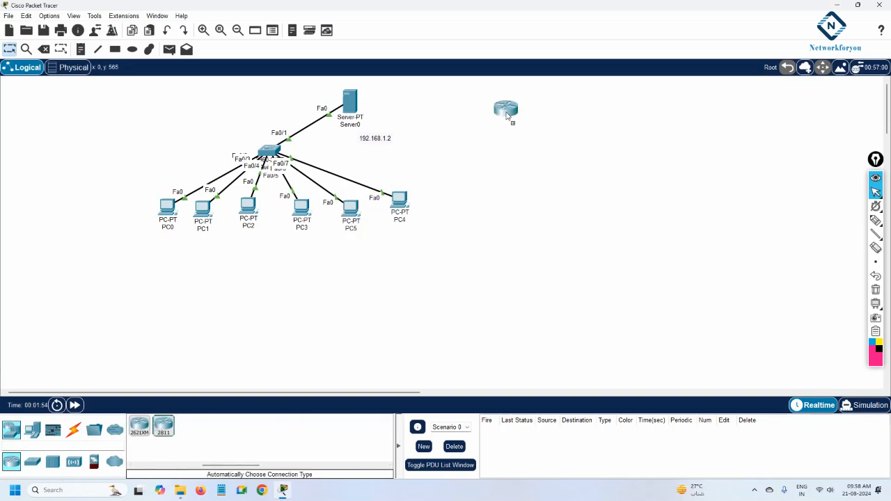
click(506, 111)
click(163, 425)
click(648, 106)
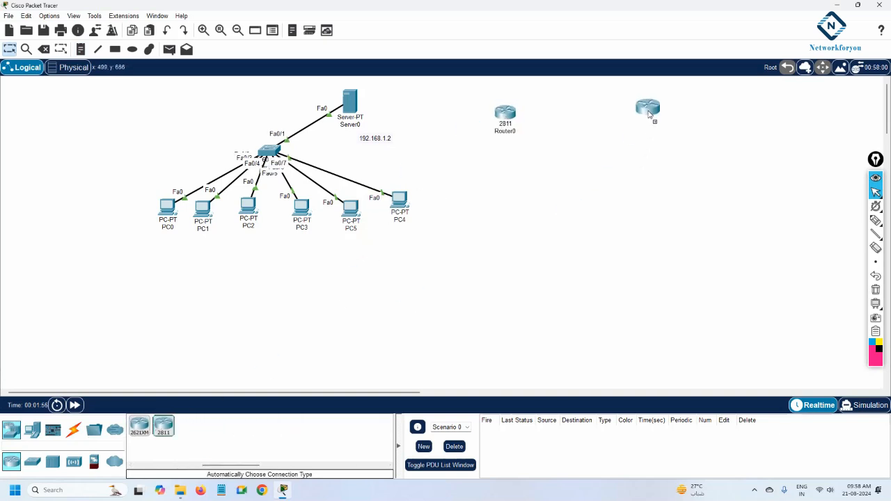
Cable Router0 to Router1 and Router0 to the switch with automatic connections
click(73, 429)
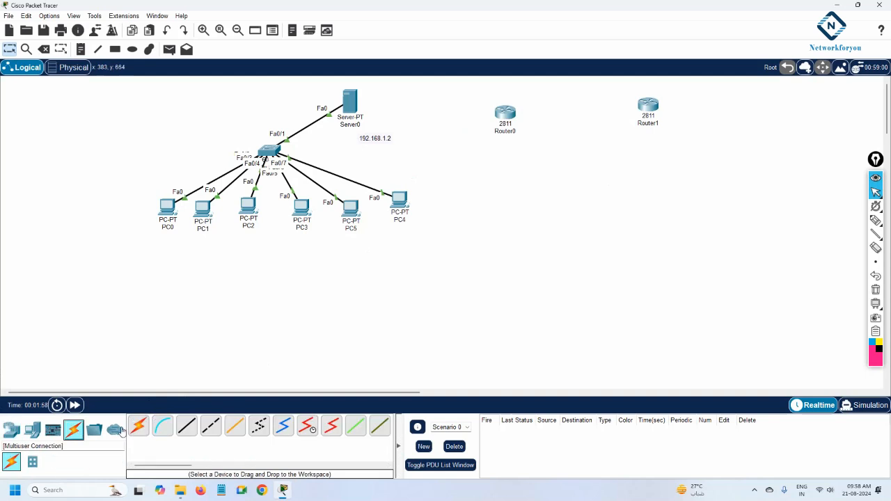
click(139, 425)
click(504, 113)
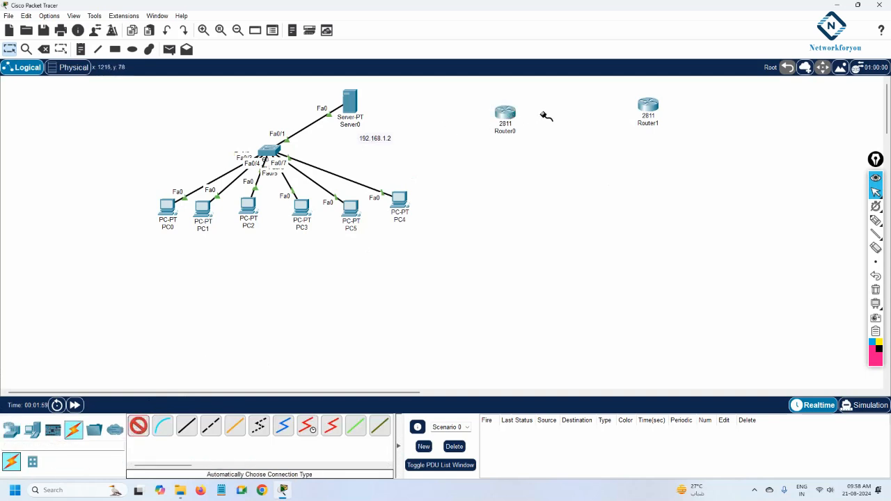
click(646, 104)
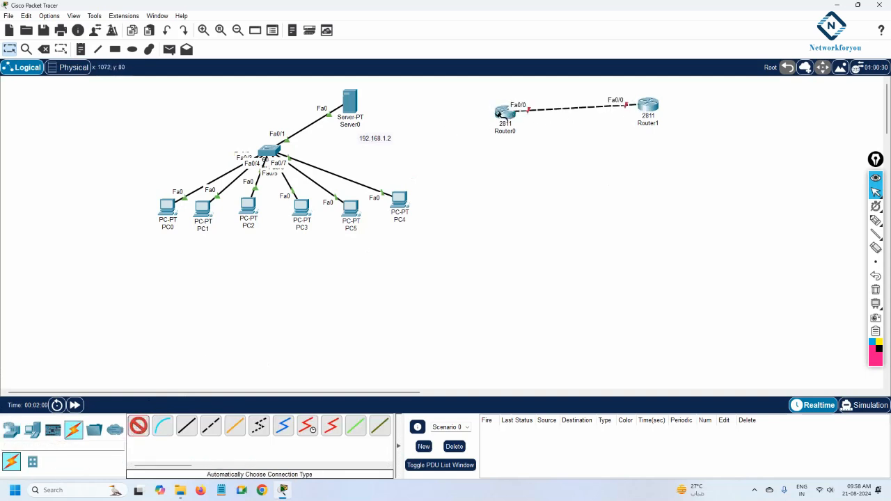
click(503, 114)
click(276, 149)
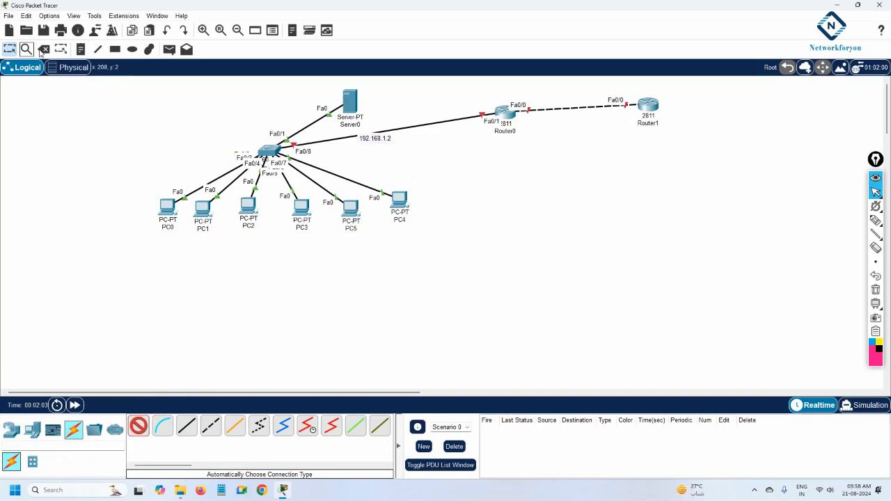
Rearrange the topology: move the server left, raise the switch and routers, and place the 192.168.1.2 note under the server
drag(337, 101, 76, 129)
drag(271, 151, 262, 103)
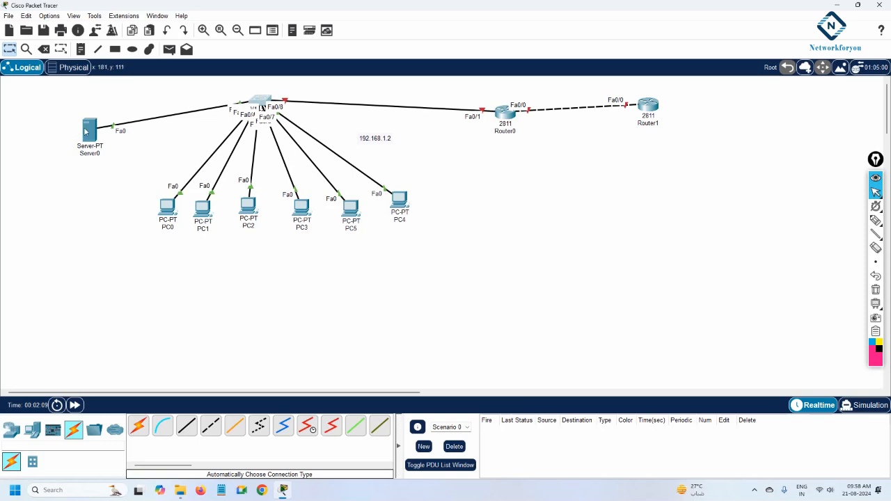
drag(86, 131, 97, 125)
drag(511, 115, 512, 104)
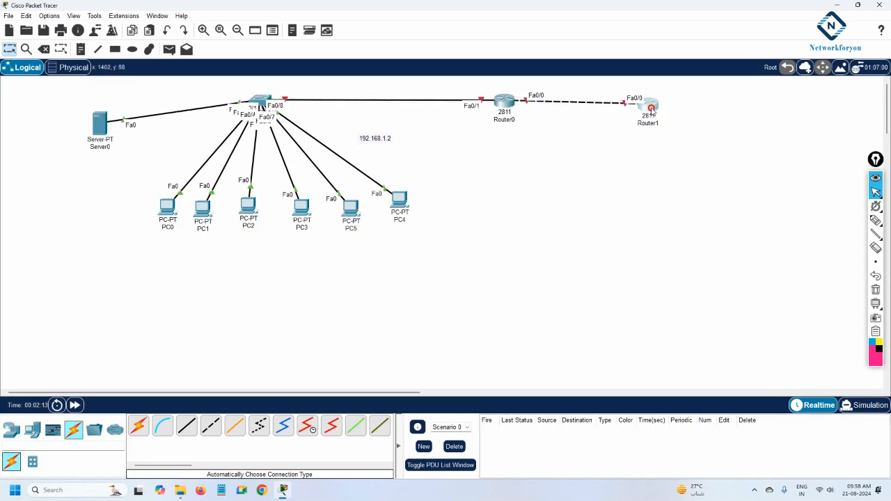
drag(648, 105, 660, 95)
drag(382, 139, 110, 162)
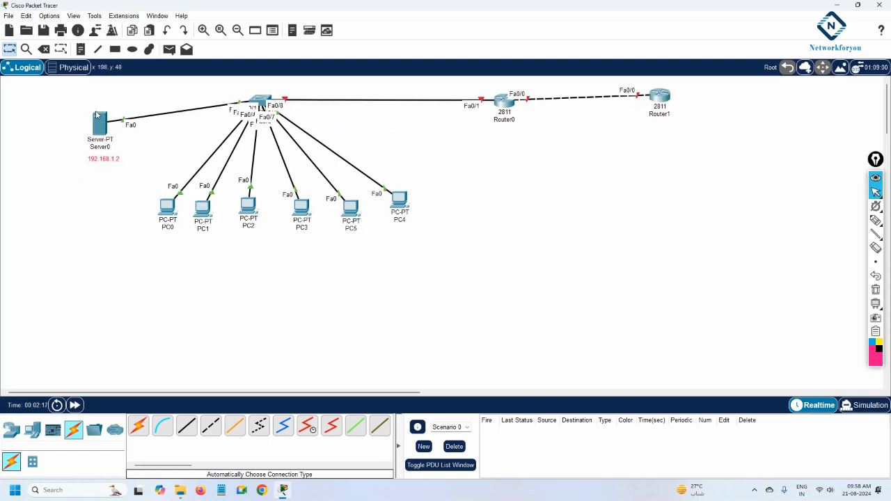
Add a note reading 200.1.1.1 under Router0
click(80, 48)
click(495, 132)
text(200)
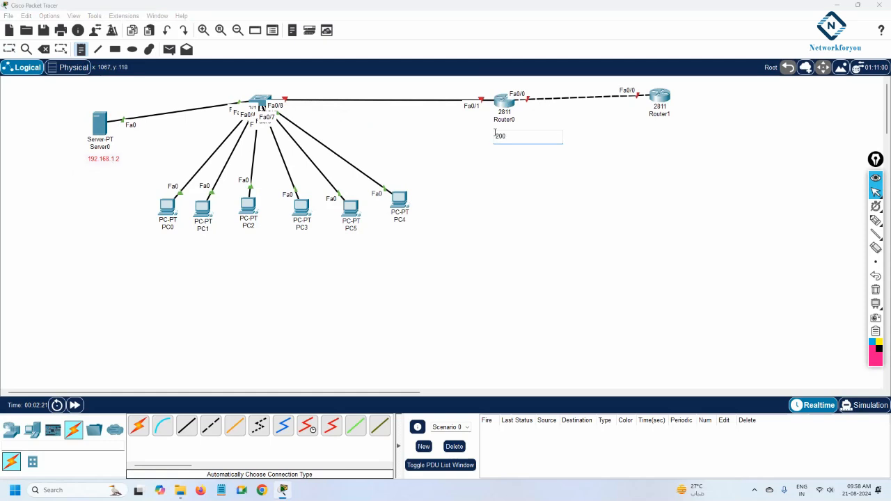
text(.1.1.1)
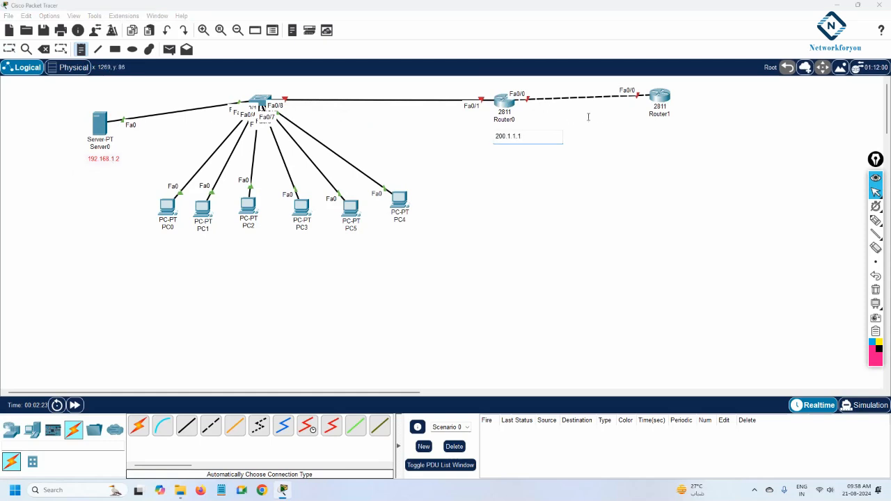
Add a note reading 200.1.1.2 under Router1
click(655, 131)
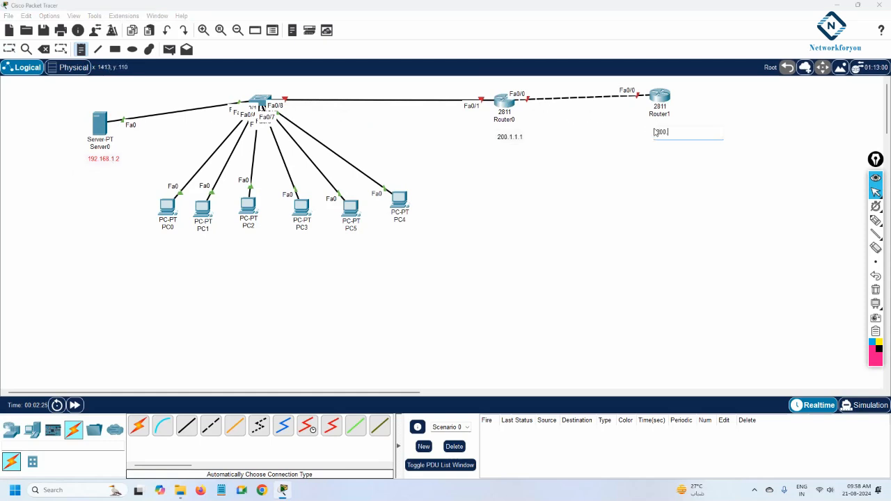
text(200.1.1.2)
click(602, 171)
click(9, 48)
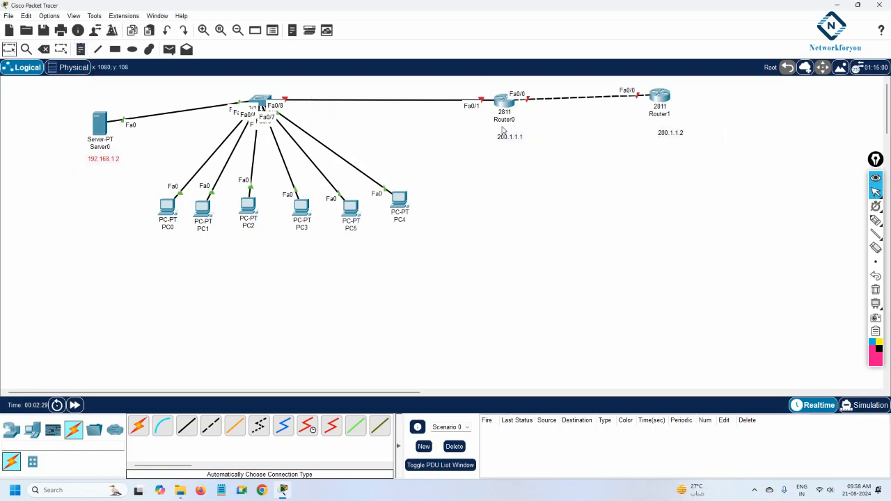
Rename Router0 as R1 and Router1 as ISP
click(504, 119)
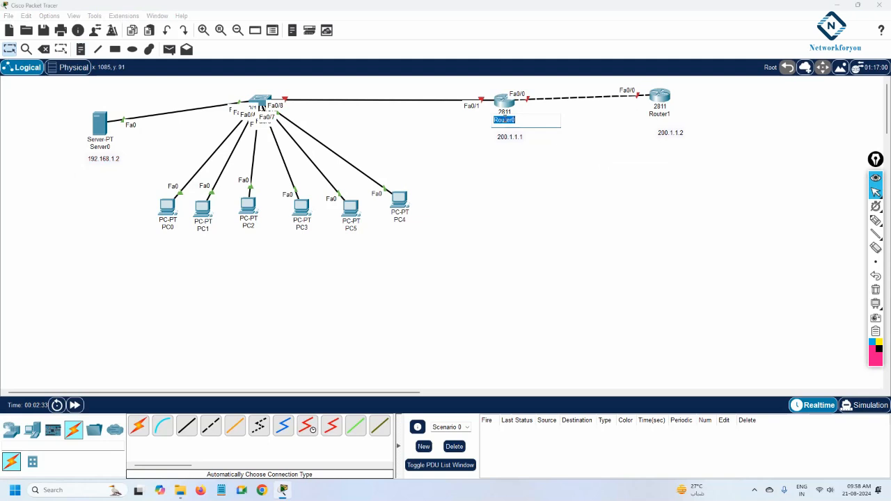
text(R1)
click(660, 114)
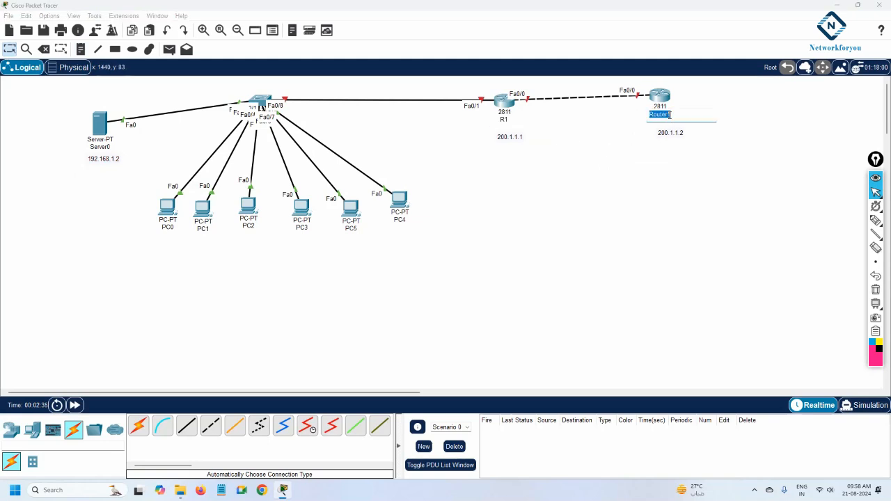
text(ISP)
click(647, 149)
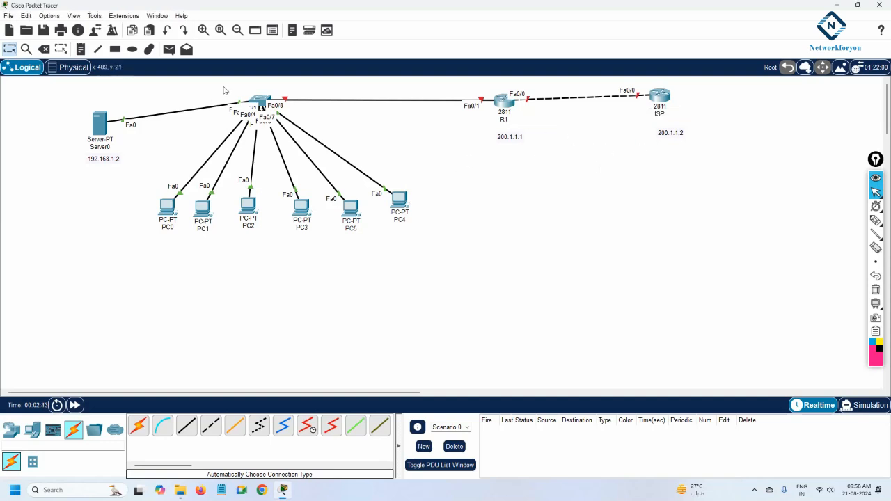
Circle R1 and ISP with a freehand ellipse drawing, then delete it
click(876, 220)
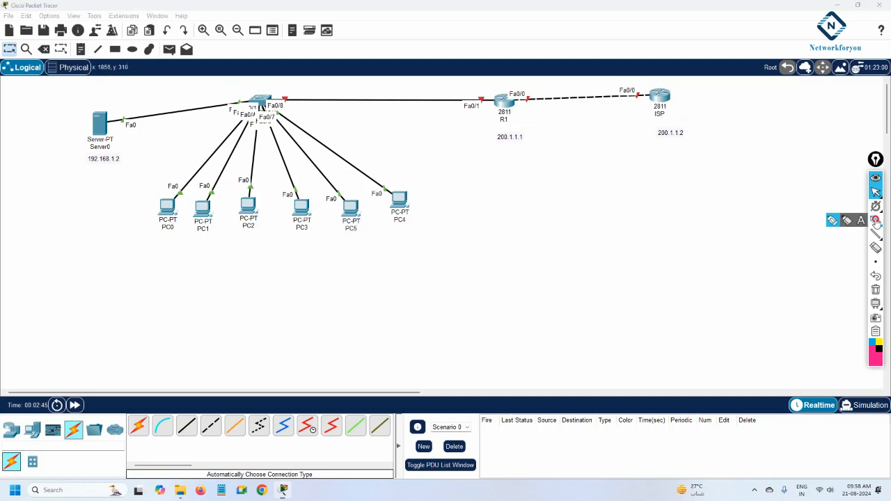
mouse_move(485, 83)
mouse_down()
mouse_move(478, 85)
mouse_move(539, 176)
mouse_move(731, 121)
mouse_move(587, 79)
mouse_move(483, 82)
mouse_up()
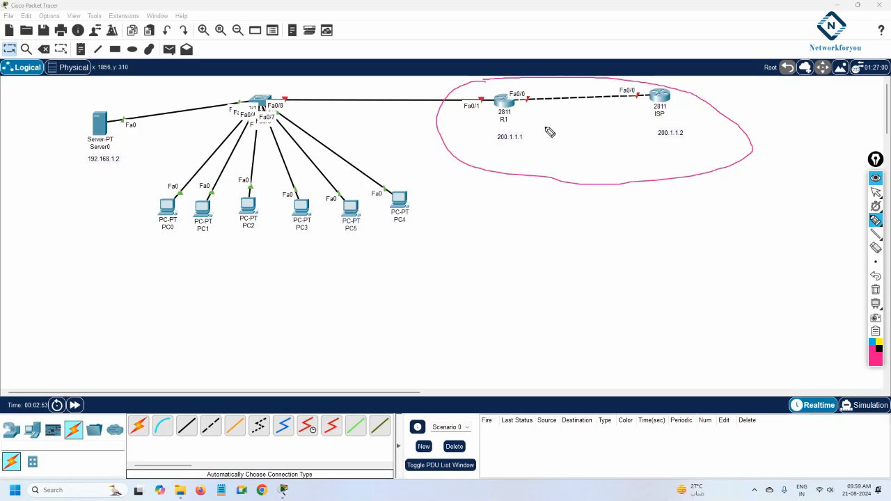
click(875, 290)
click(875, 193)
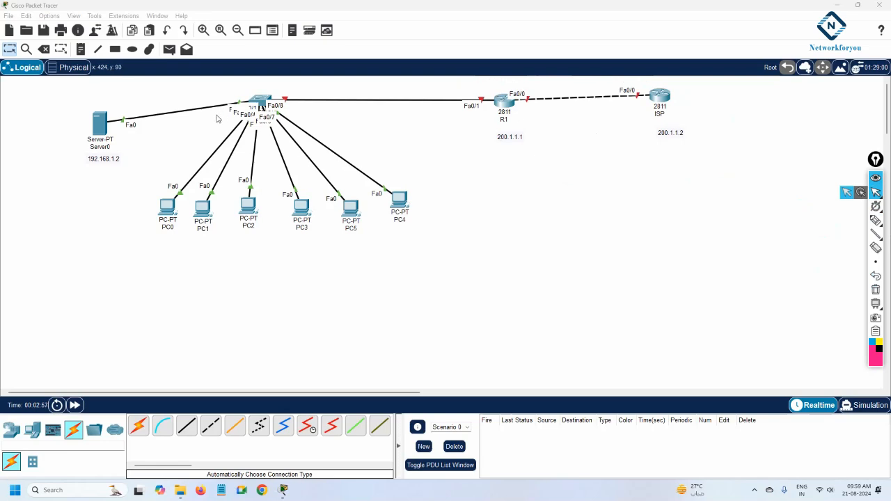
Raise the server level with the switch and give it static IP 192.168.1.2, mask 255.255.255.0, gateway 192.168.1.1
drag(97, 134, 91, 108)
click(91, 108)
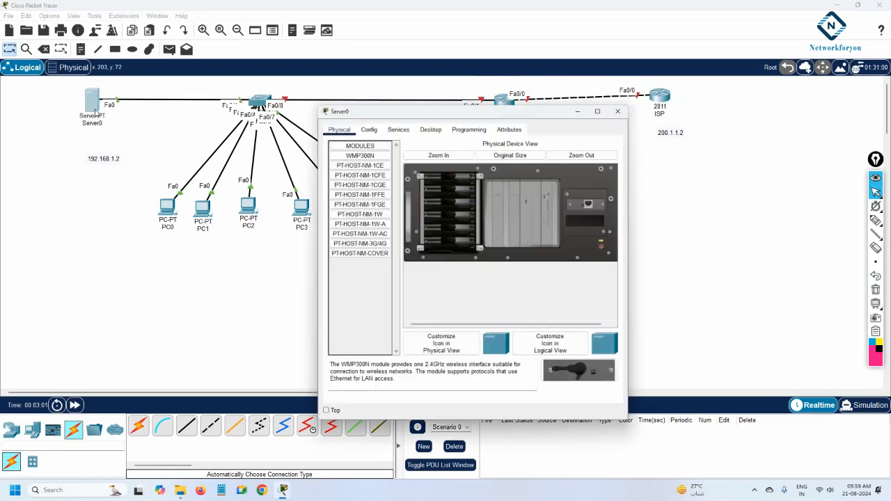
click(430, 125)
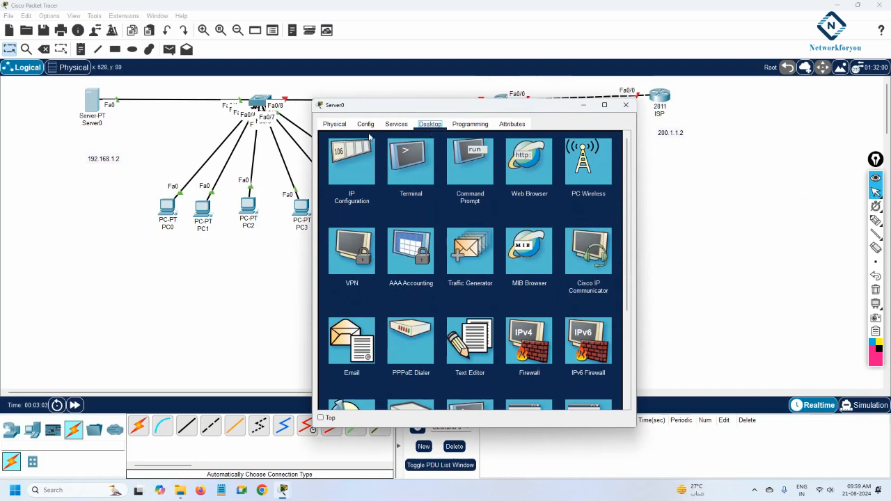
click(373, 160)
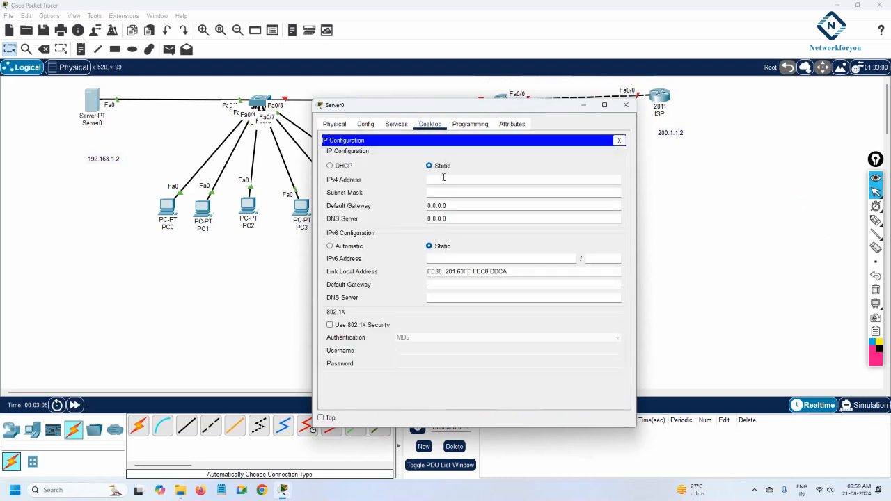
click(444, 177)
text(192.168.1.2)
key(Tab)
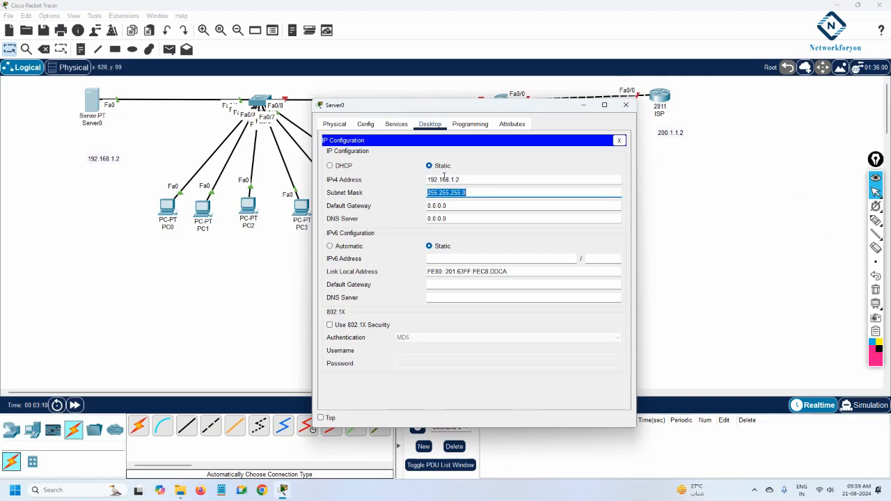
key(Tab)
text(1)
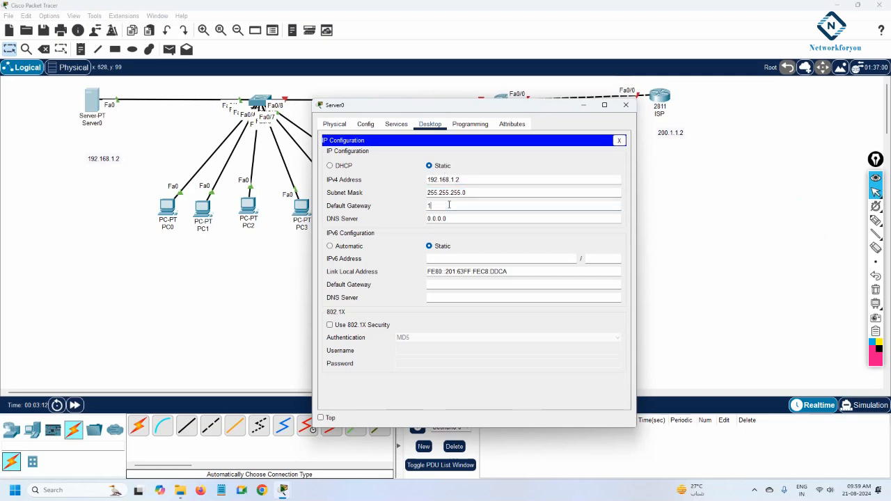
text(92.168.1.1)
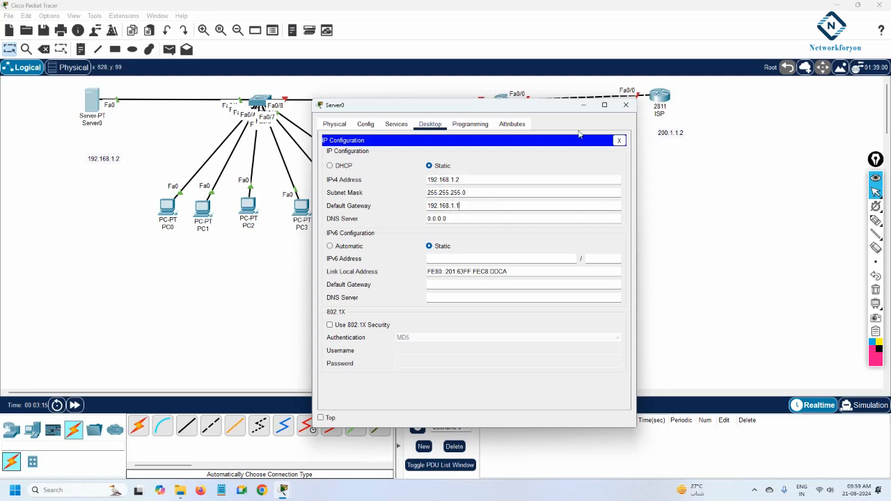
click(626, 105)
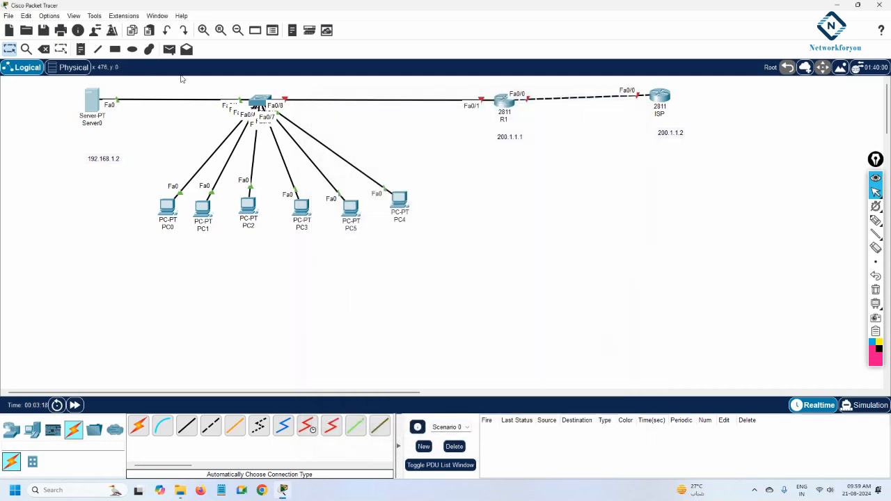
Add a note reading 192.168.1.1 above R1's Fa0/1 link to the switch
click(82, 51)
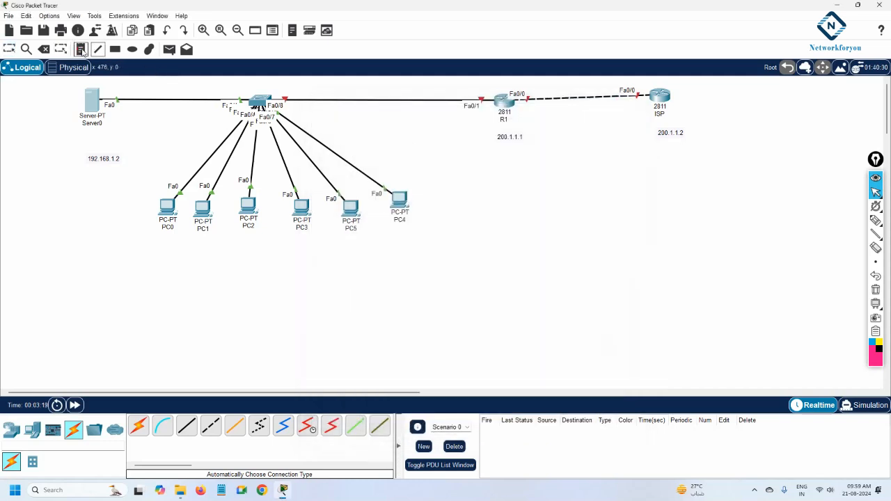
click(448, 85)
text(192.168.1.1)
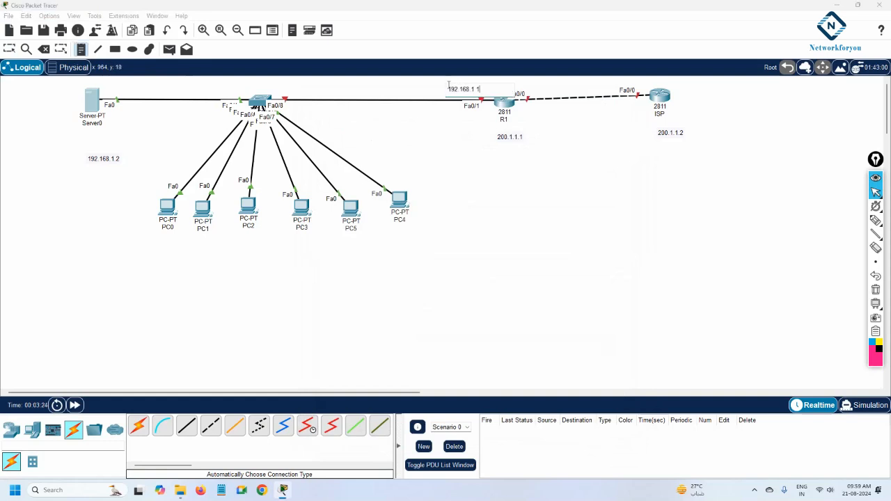
click(456, 144)
click(9, 46)
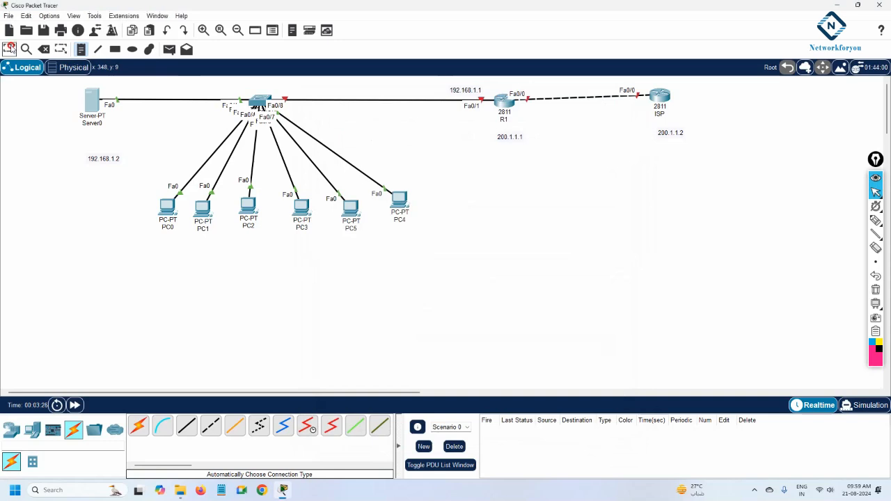
drag(465, 89, 452, 87)
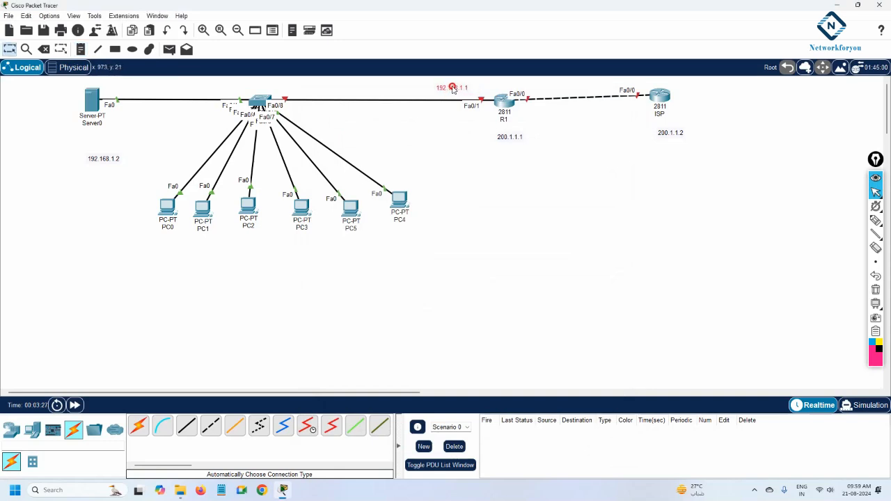
Turn on the server's DHCP service
click(92, 103)
click(396, 124)
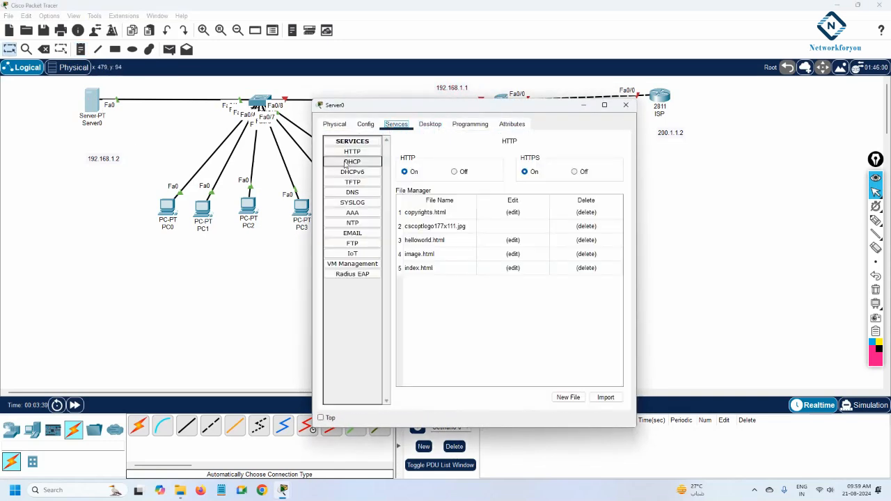
click(353, 162)
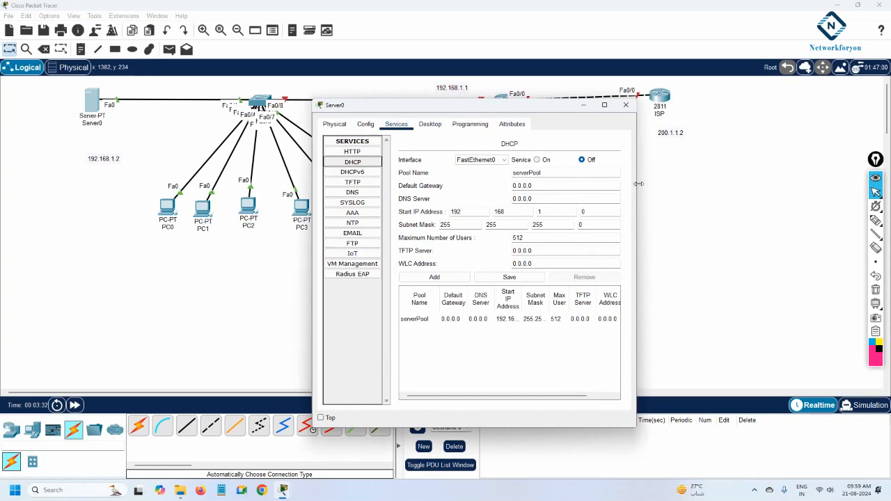
drag(641, 184, 807, 192)
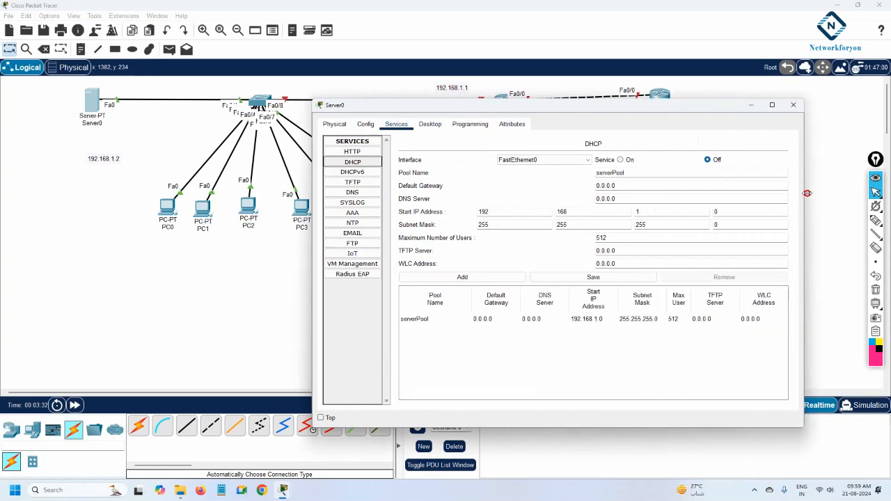
click(620, 159)
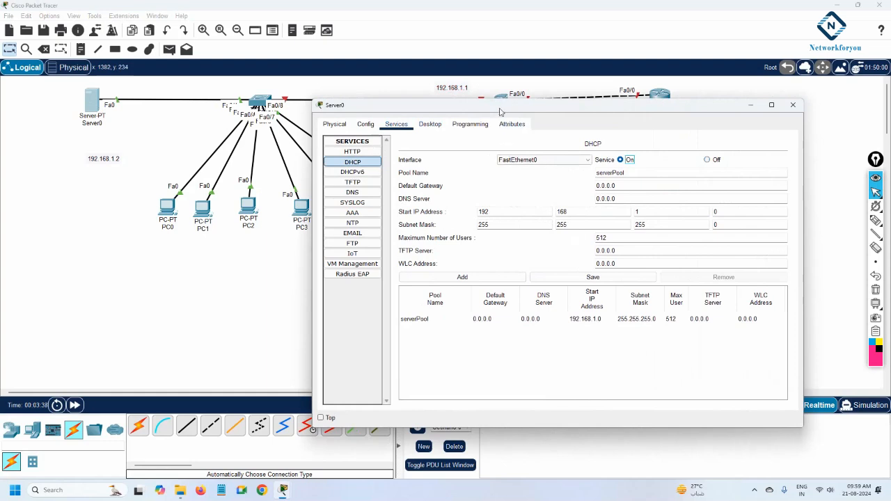
drag(500, 106, 559, 127)
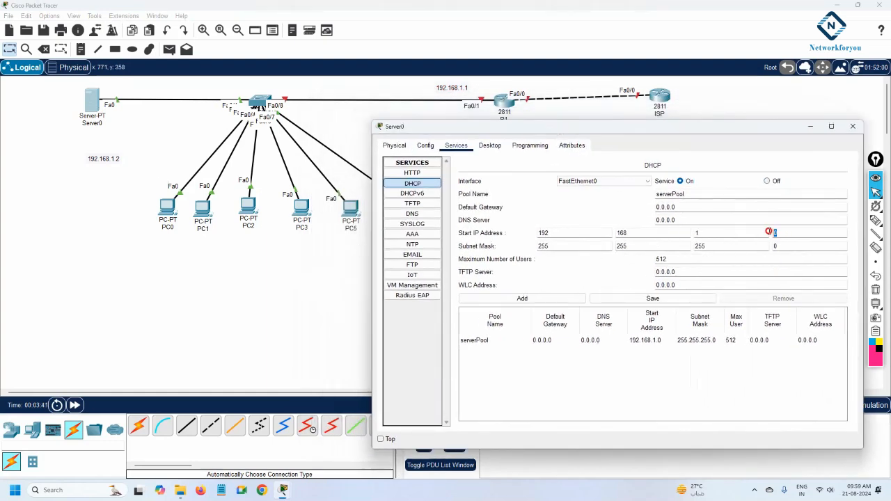
Set the DHCP pool's start address to 192.168.1.10 and default gateway to 192.168.1.1, and save it
double_click(769, 232)
text(10)
drag(682, 206, 625, 206)
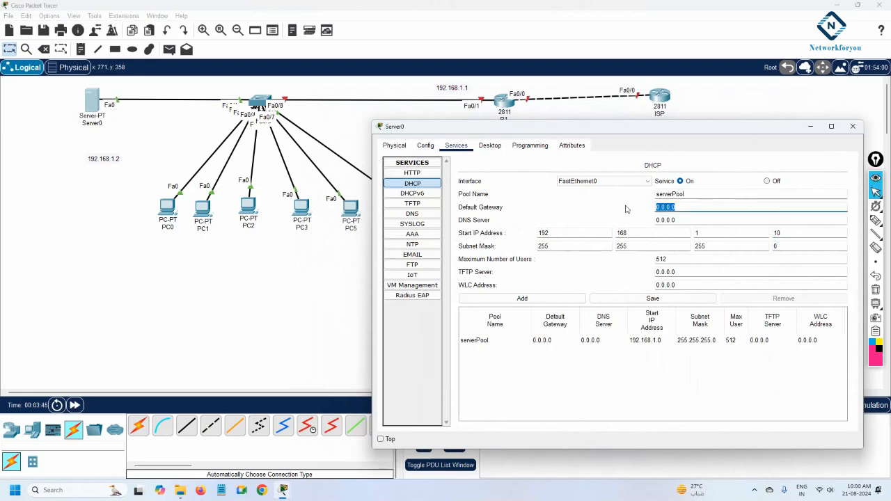
text(192.168.1.1)
drag(675, 220, 657, 220)
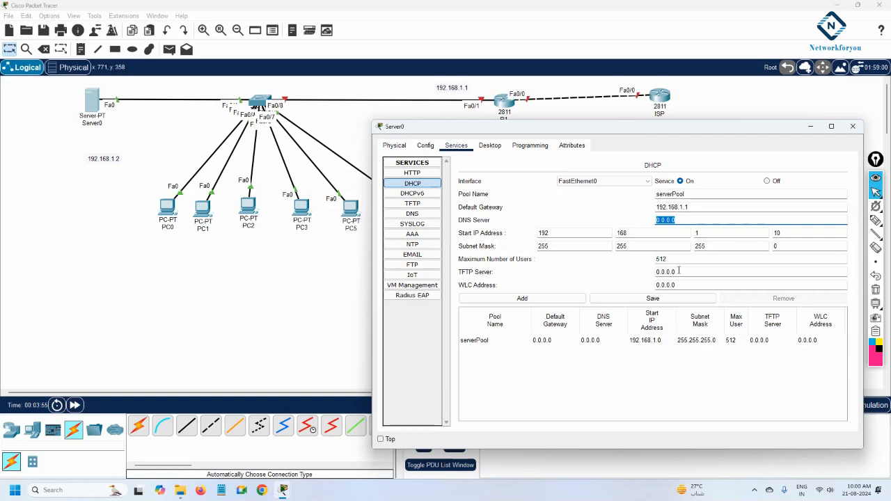
drag(678, 284, 654, 285)
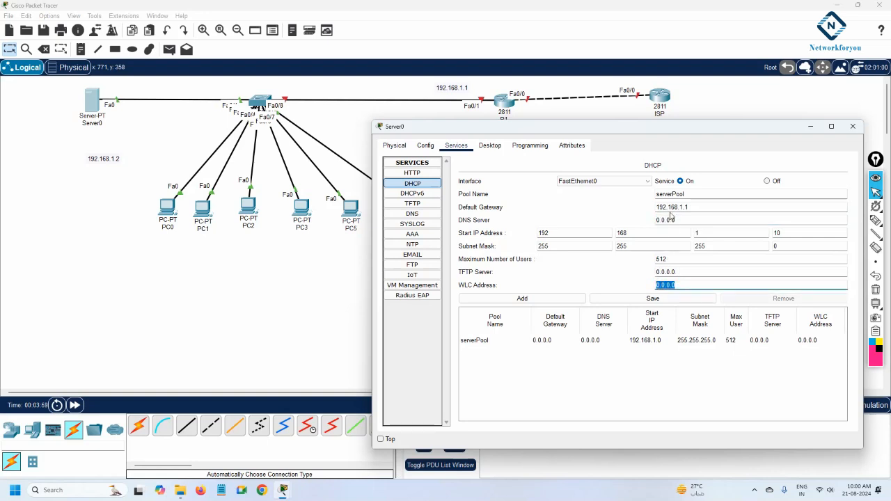
click(670, 302)
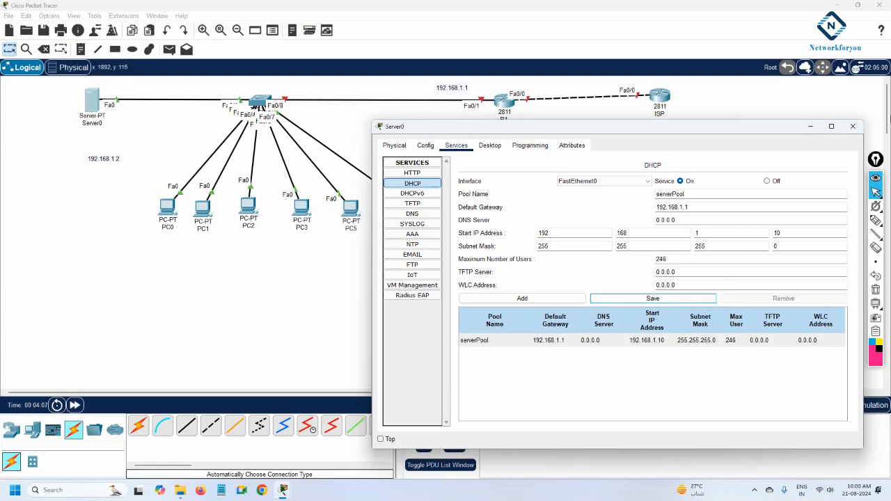
click(852, 126)
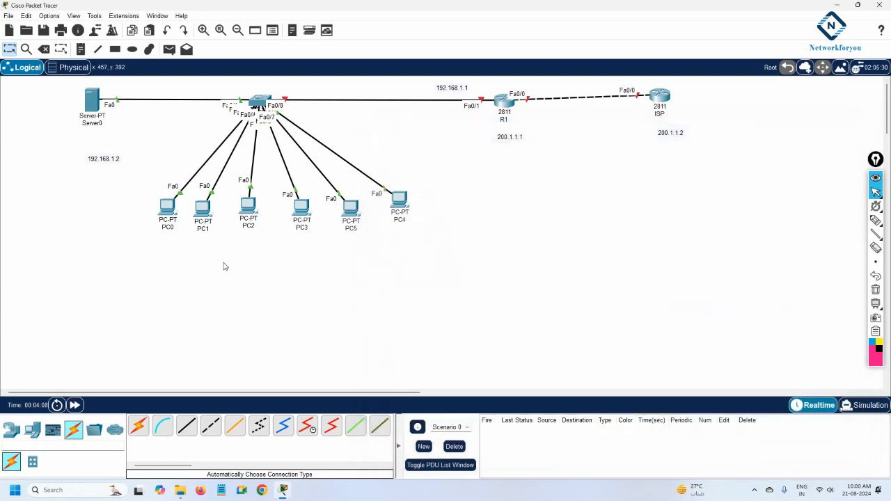
Switch PC0's IP configuration to DHCP
click(167, 207)
click(396, 124)
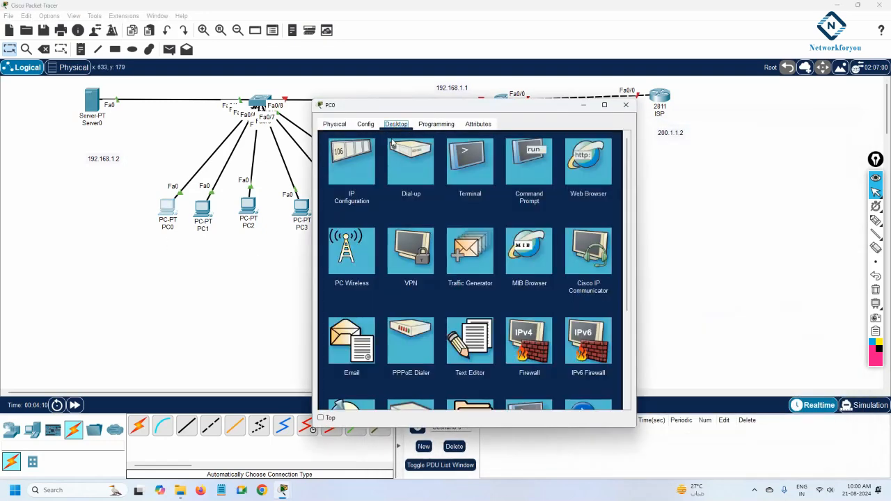
drag(399, 105, 574, 142)
click(529, 202)
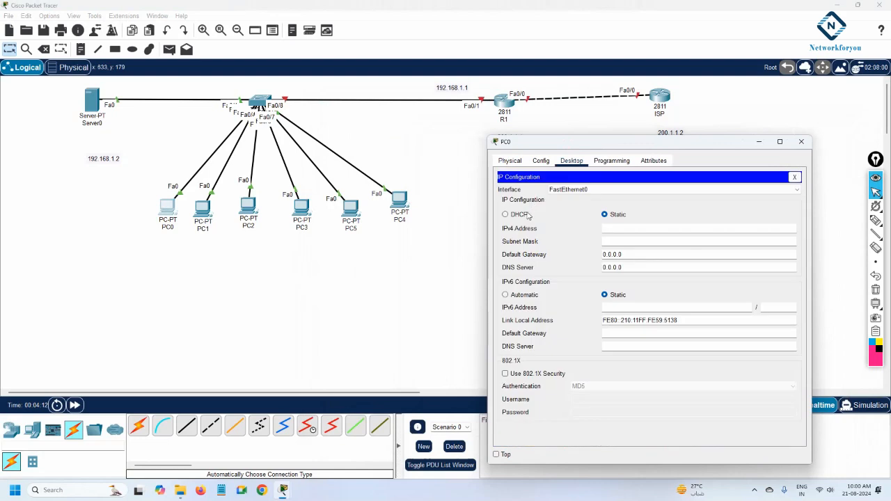
click(522, 216)
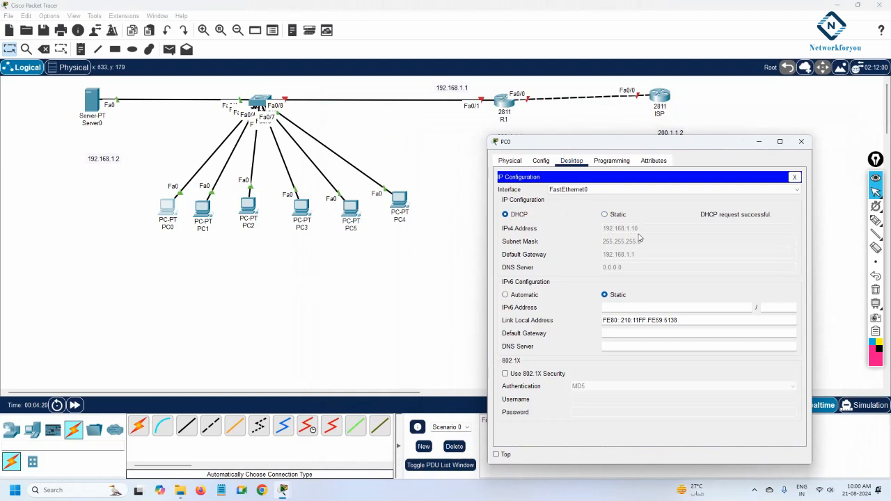
click(794, 177)
Run ipconfig in PC0's command prompt and examine the assigned IPv4 address and gateway
click(705, 193)
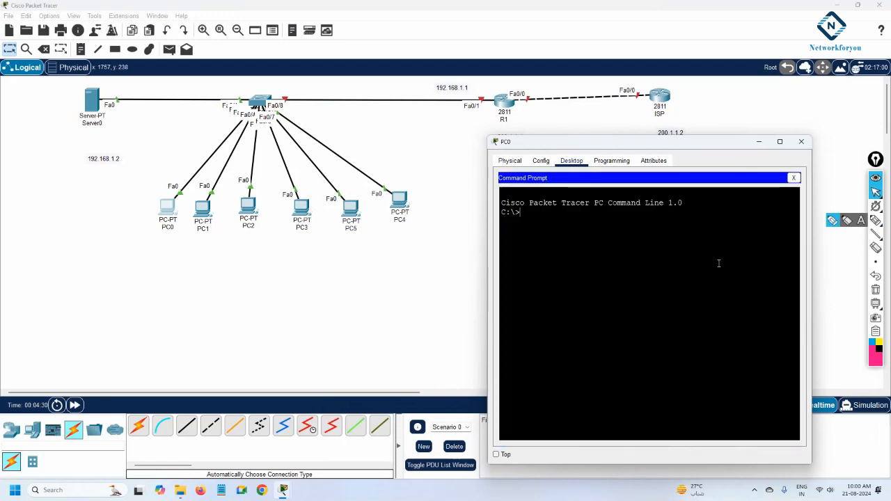
text(ipconfig)
key(Return)
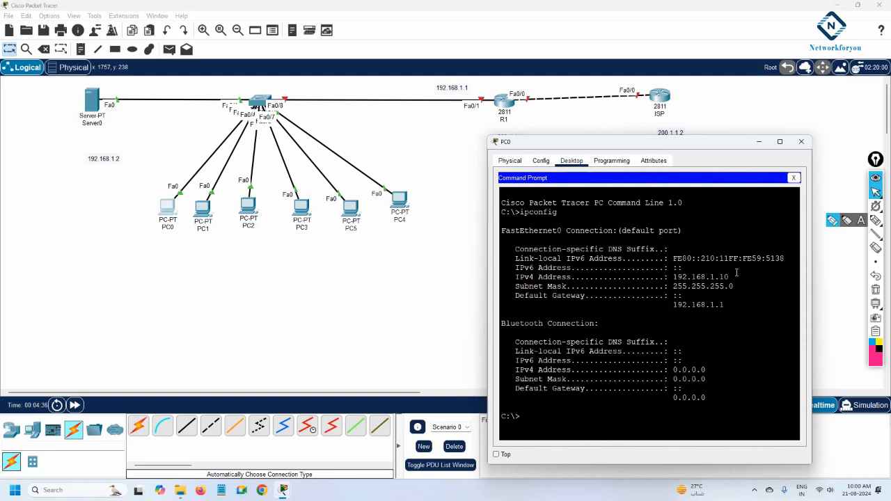
drag(731, 277, 673, 277)
drag(728, 306, 672, 306)
Release PC0's DHCP lease with ipconfig /release and review the earlier ipconfig output
click(691, 317)
text(pco)
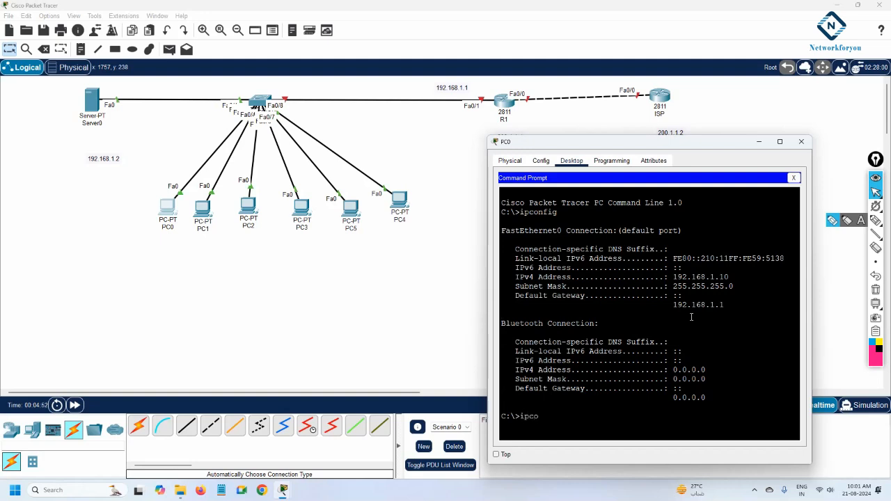
text(nfig /release)
key(Return)
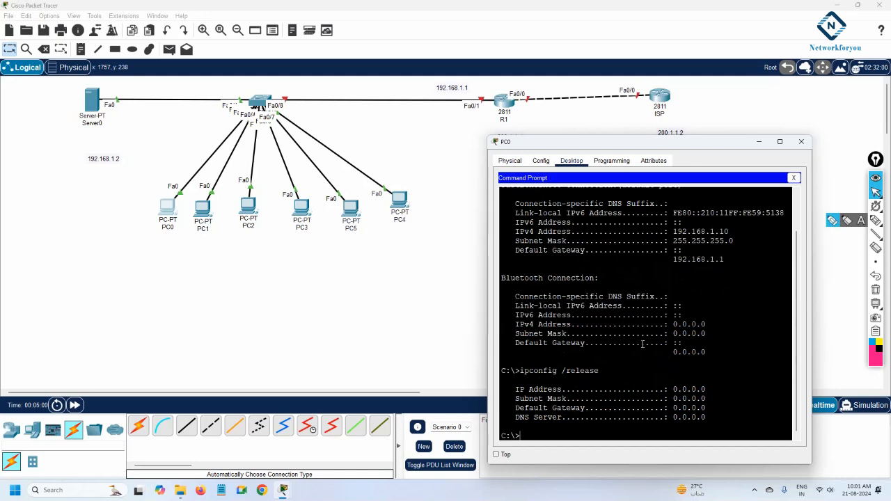
scroll(643, 343, up, 1)
drag(734, 288, 482, 206)
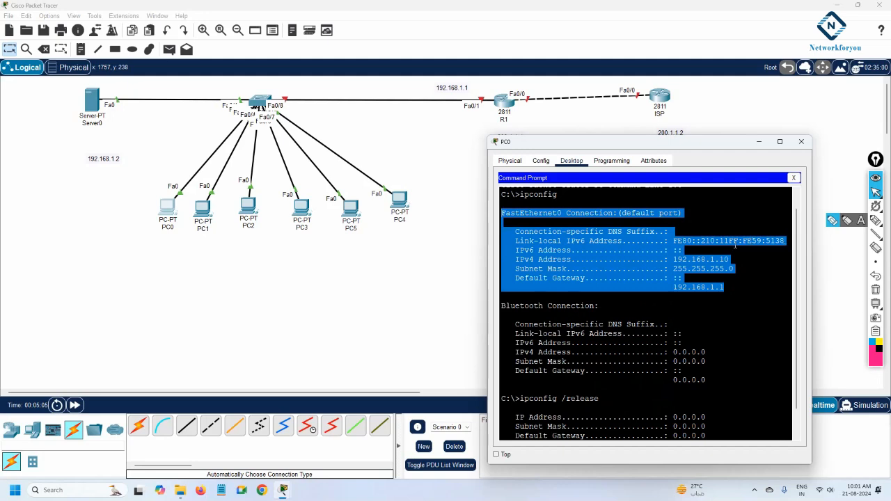
Renew PC0's DHCP lease by running ipconfig /renew in the command prompt
scroll(720, 280, down, 1)
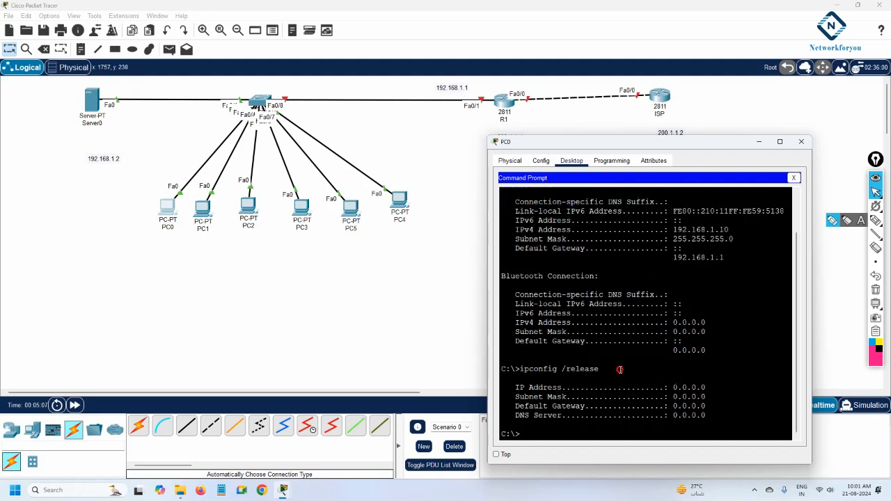
drag(619, 369, 521, 370)
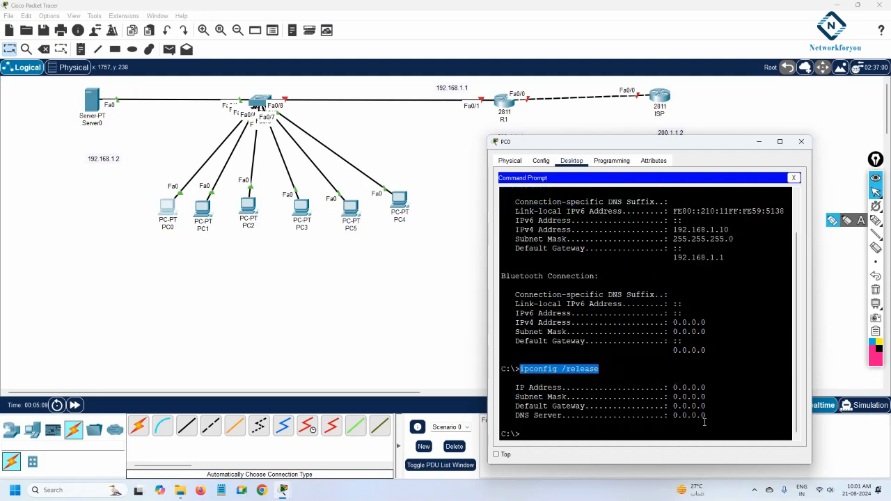
drag(704, 422, 665, 387)
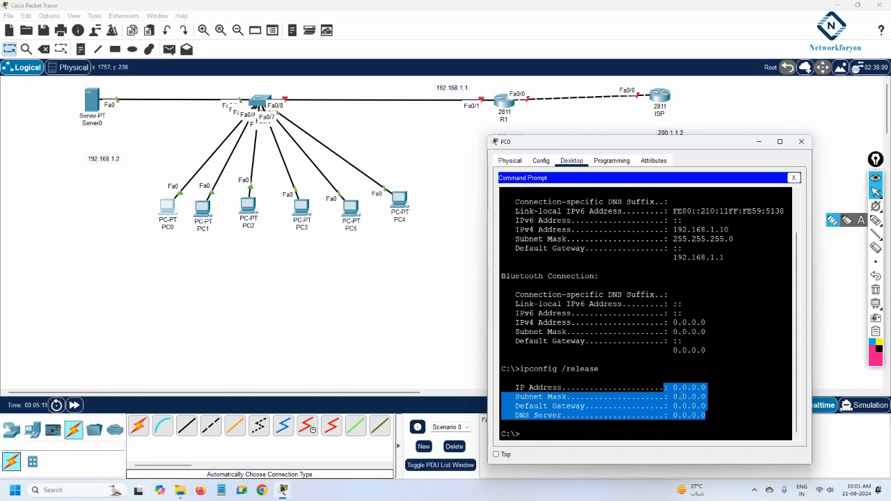
click(733, 396)
key(Up)
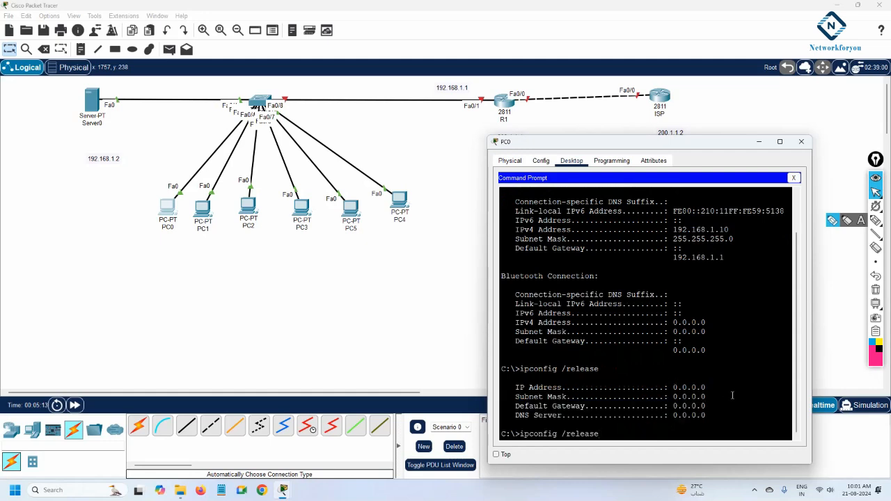
key(BackSpace)
key(BackSpace)
key(BackSpace)
key(BackSpace)
key(BackSpace)
key(BackSpace)
key(BackSpace)
text(renew)
key(Return)
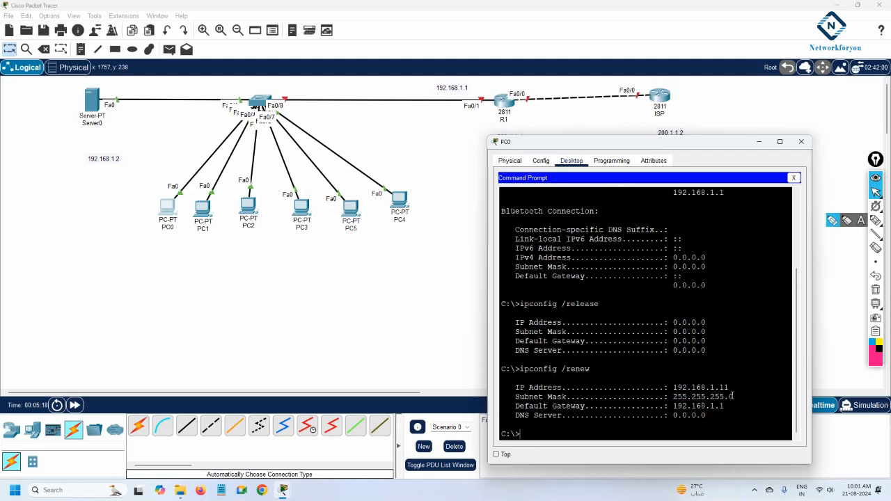
Compare the IPv4 addresses and gateways in PC0's ipconfig, release and renew outputs, then close the PC0 window
drag(703, 416, 670, 385)
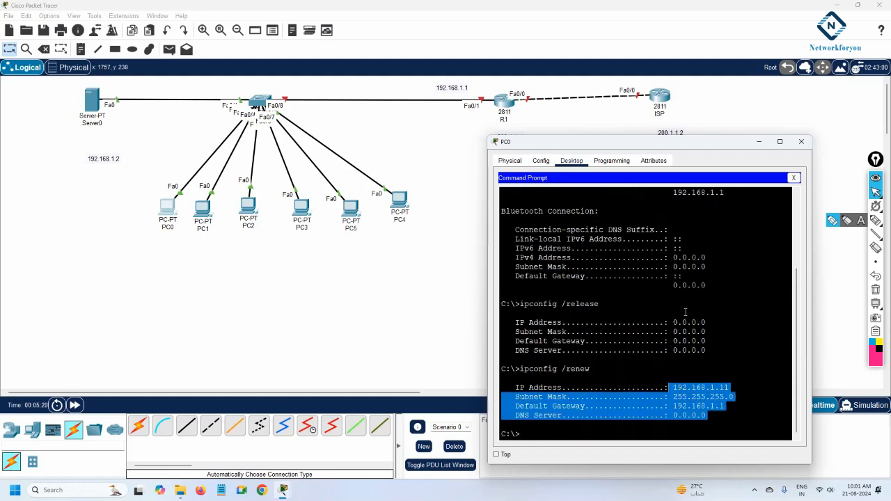
scroll(691, 310, up, 2)
drag(728, 220, 664, 221)
scroll(721, 245, down, 2)
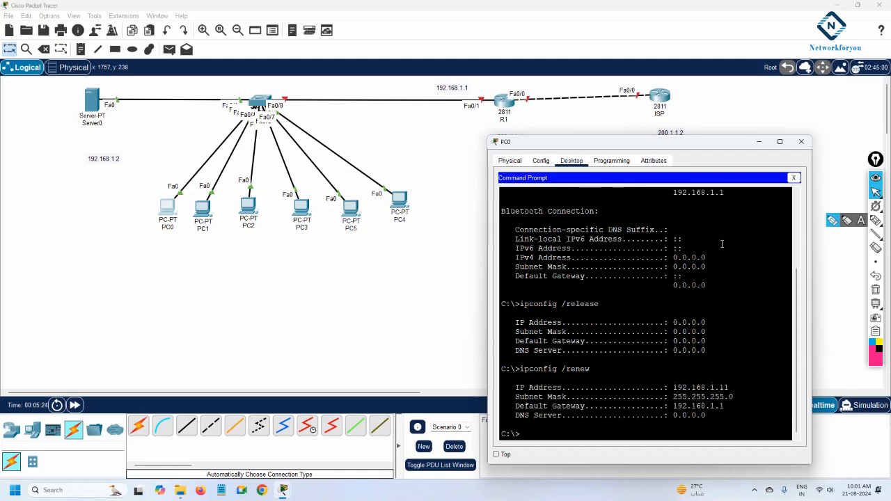
drag(735, 390, 673, 387)
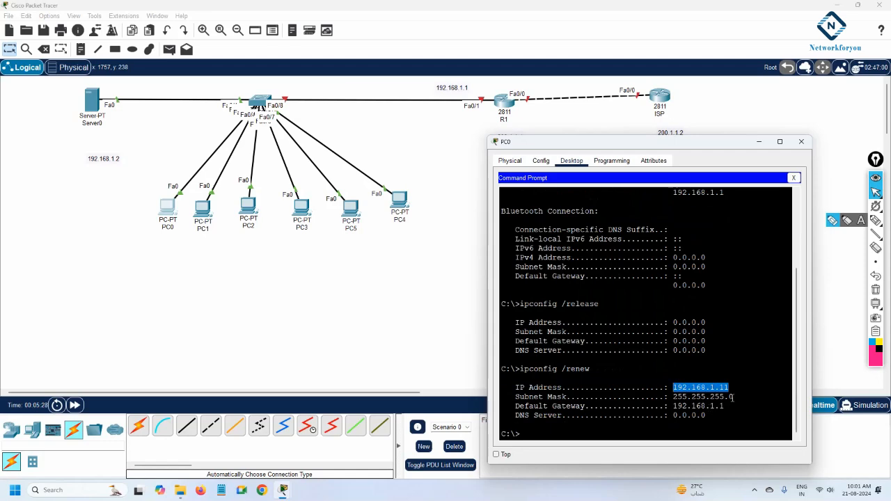
click(779, 141)
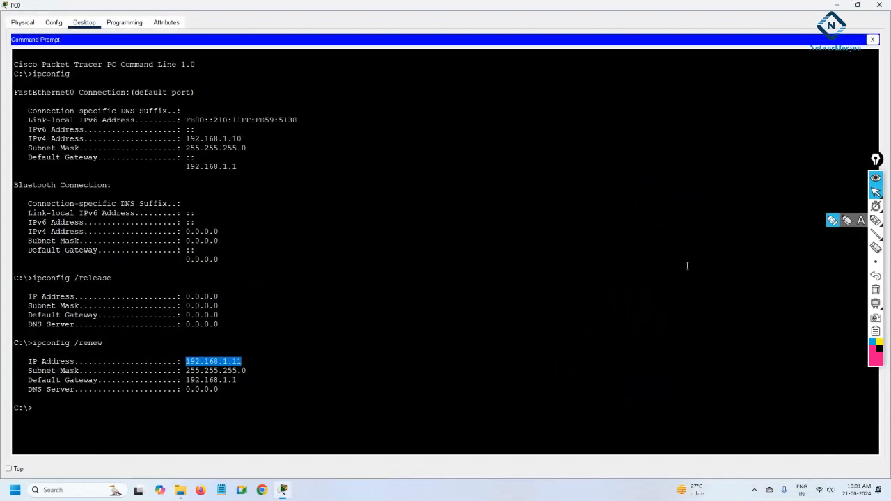
click(365, 329)
drag(240, 141, 176, 139)
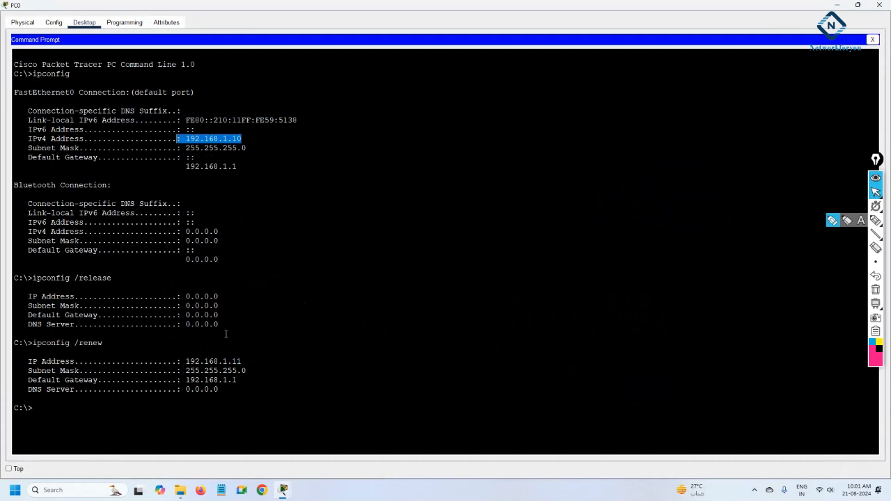
drag(244, 362, 185, 361)
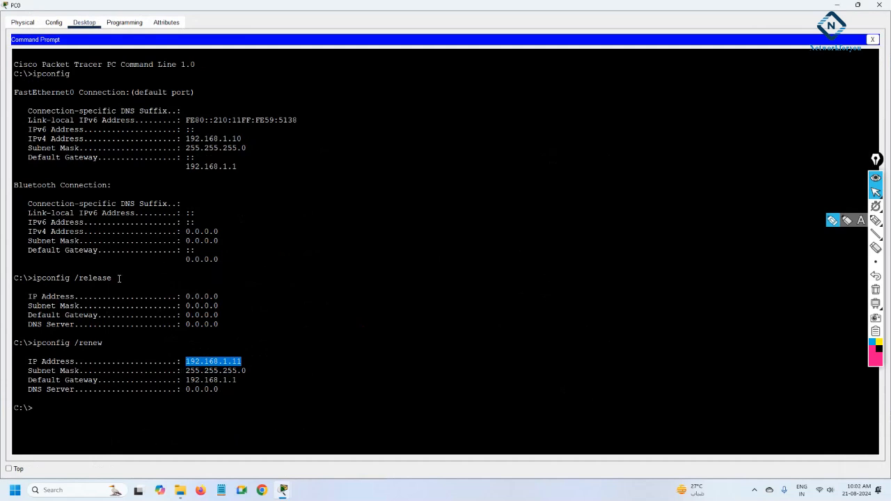
mouse_move(119, 278)
mouse_down()
mouse_move(34, 278)
mouse_move(112, 279)
mouse_up()
click(67, 277)
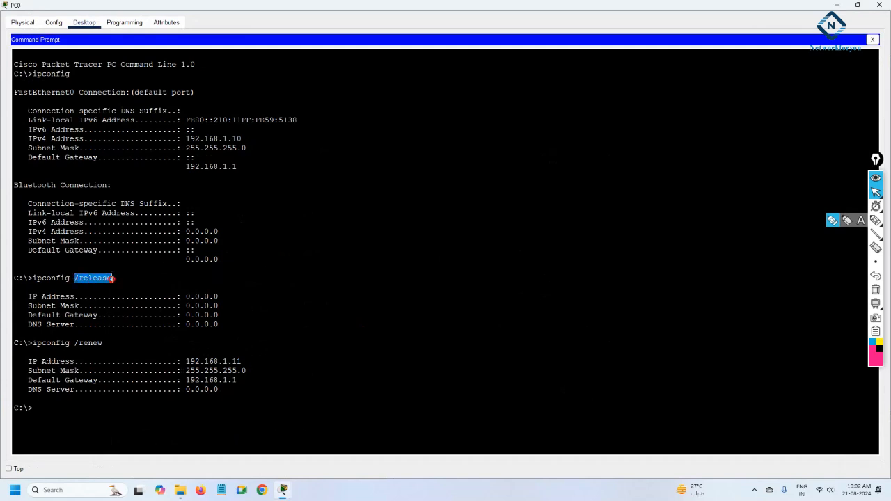
drag(242, 139, 188, 139)
drag(230, 166, 181, 138)
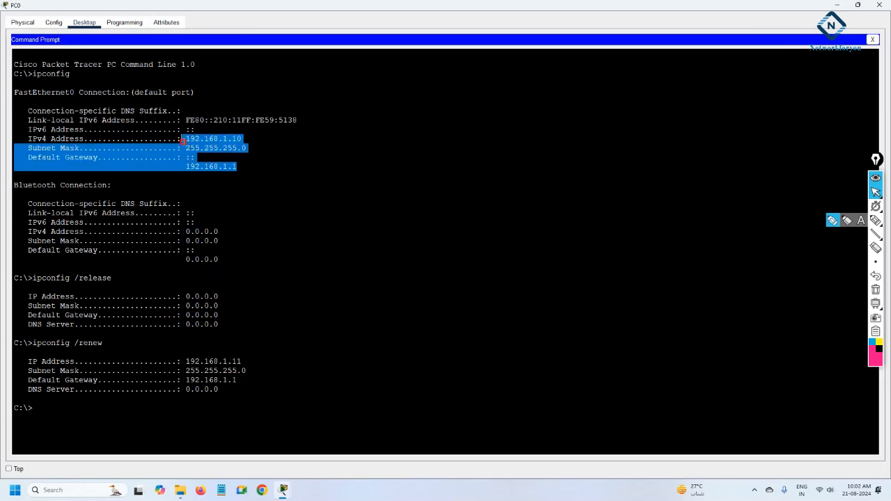
drag(220, 318, 181, 288)
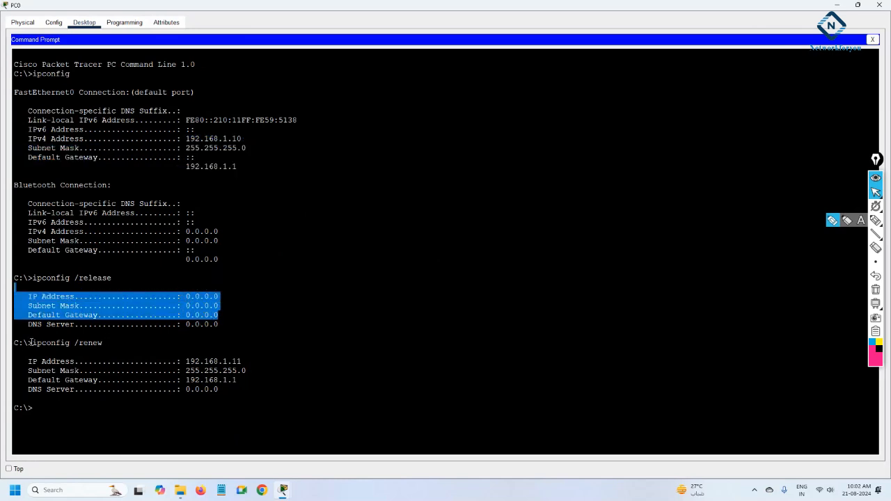
drag(30, 342, 102, 342)
click(75, 341)
drag(223, 392, 179, 361)
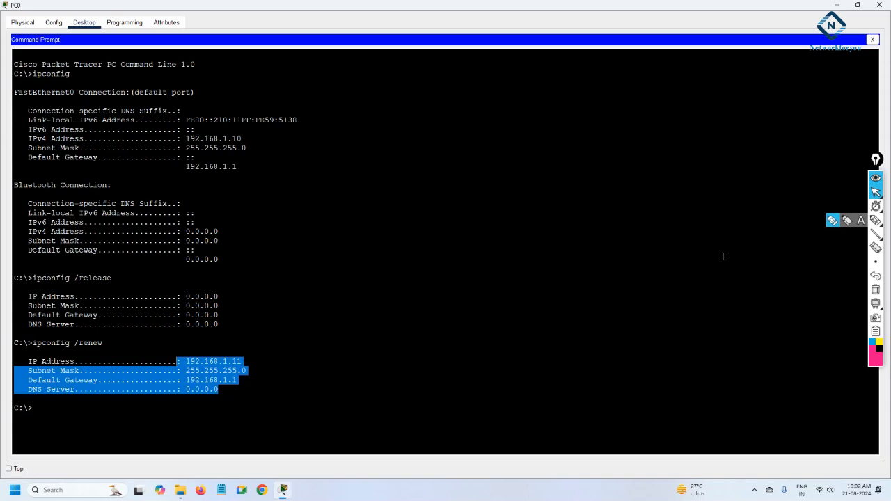
click(879, 5)
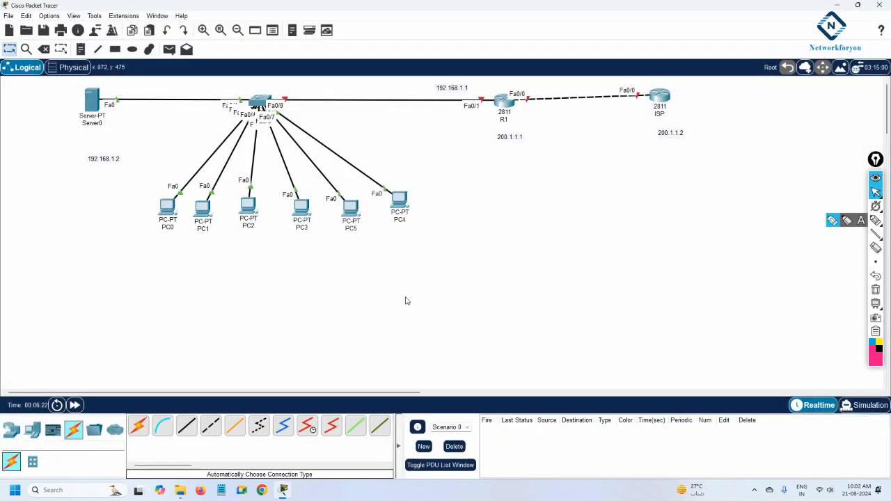
Add a WLC-2504 wireless LAN controller and a LAP-PT lightweight access point to the workspace
click(32, 430)
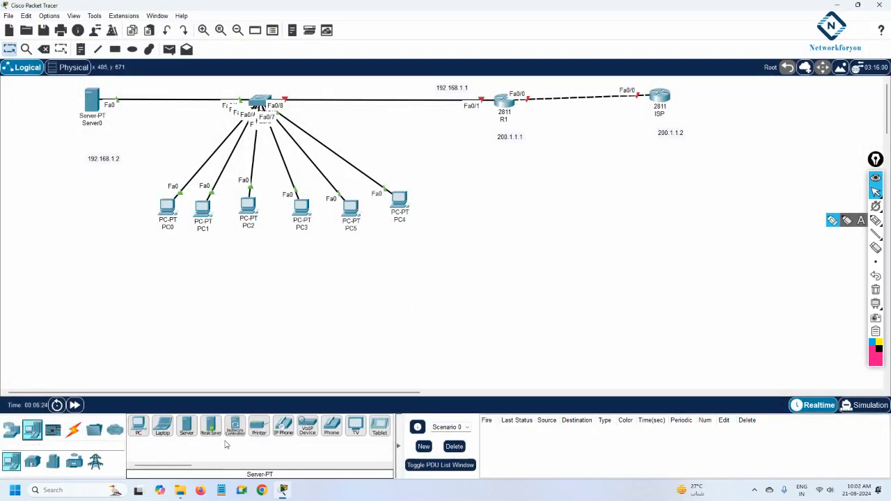
click(11, 429)
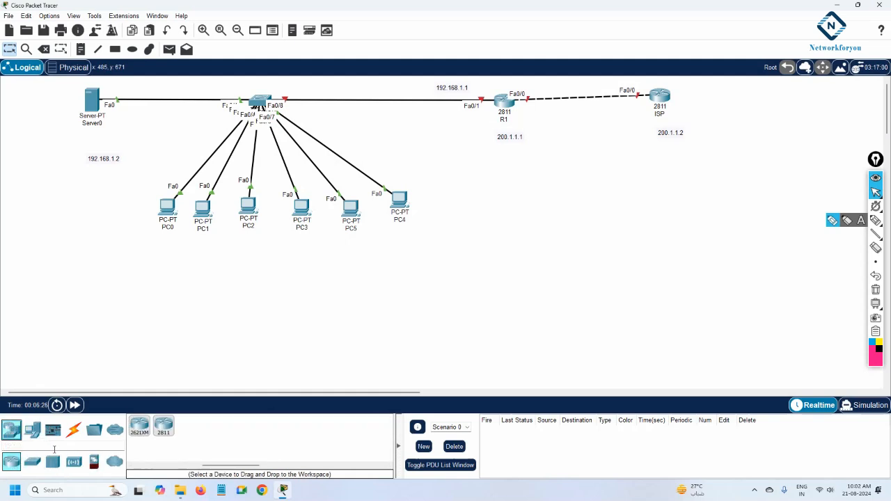
click(74, 461)
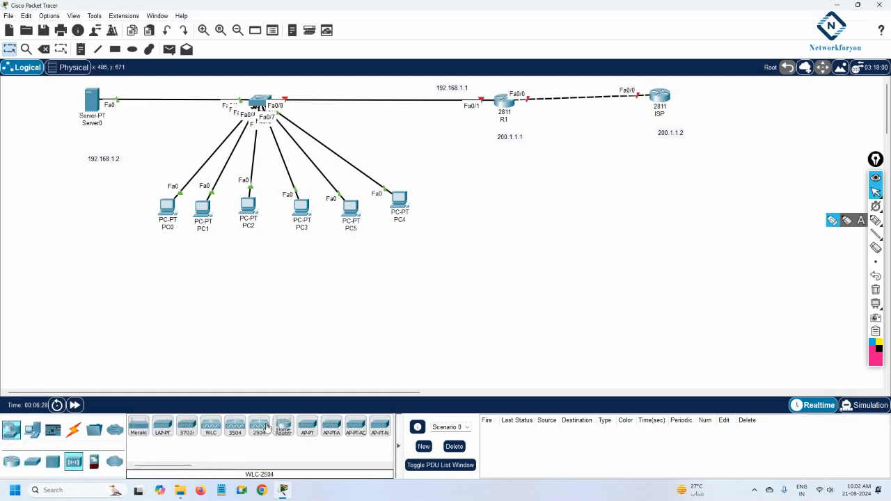
drag(268, 428, 490, 190)
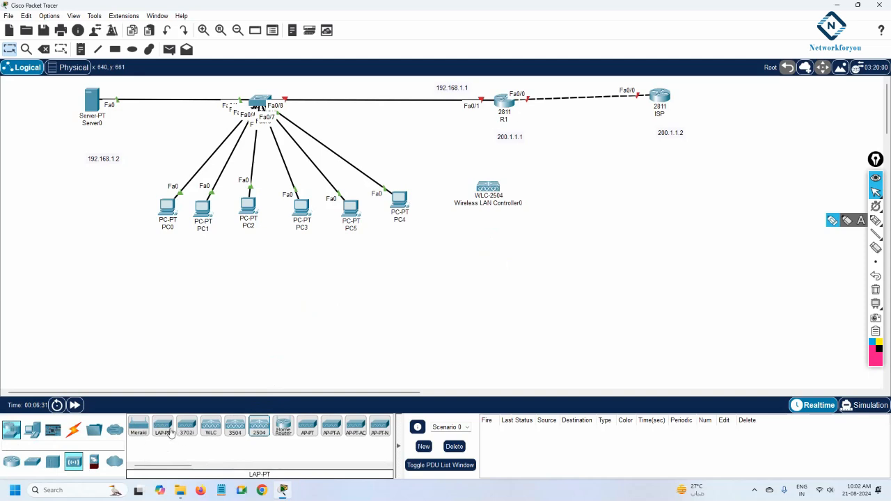
drag(171, 433, 132, 275)
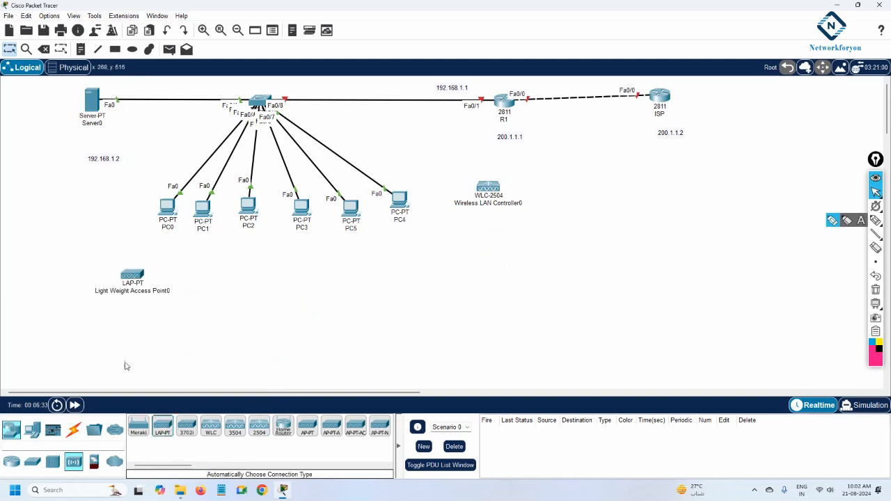
Connect the lightweight access point and the wireless LAN controller to the switch with automatic cables
click(73, 430)
click(138, 425)
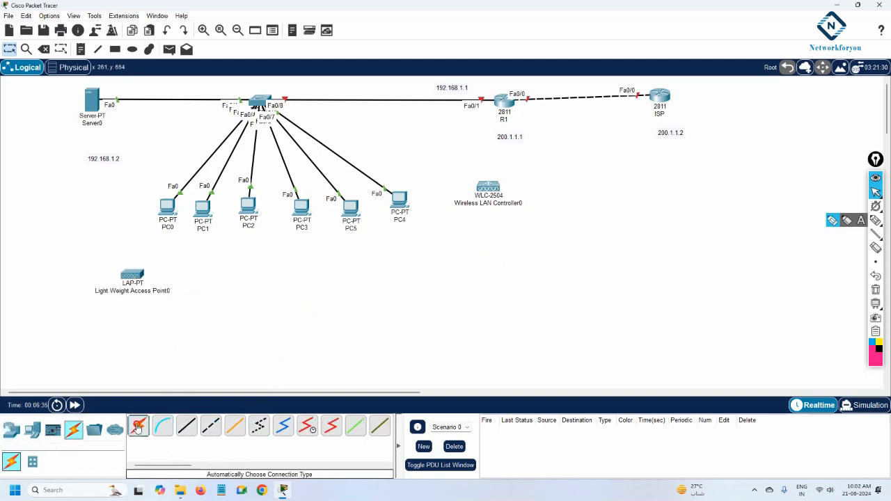
click(132, 275)
click(260, 103)
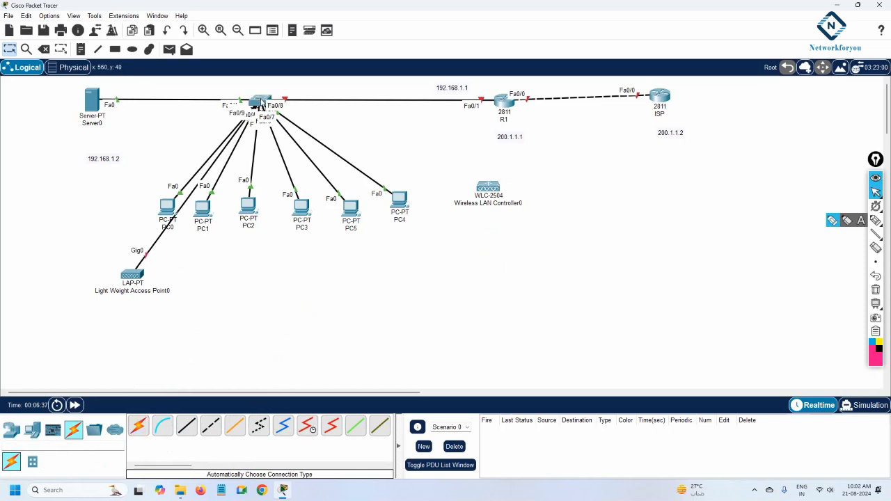
click(138, 425)
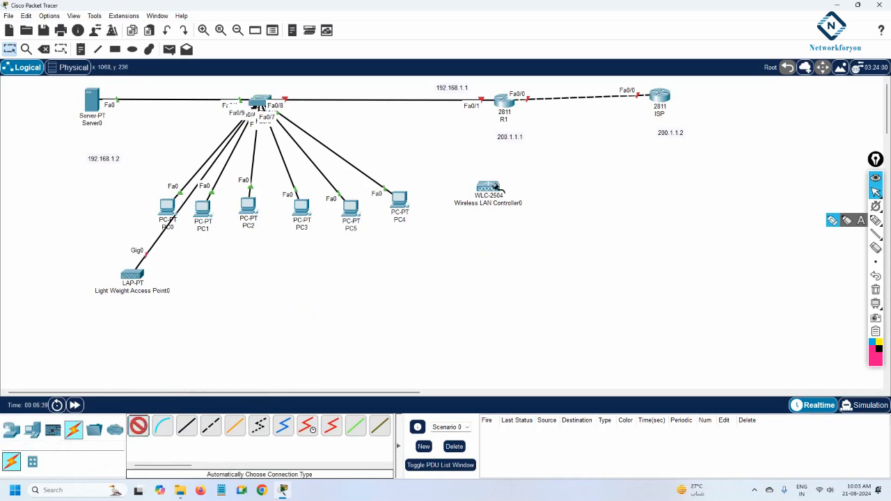
click(493, 188)
click(259, 103)
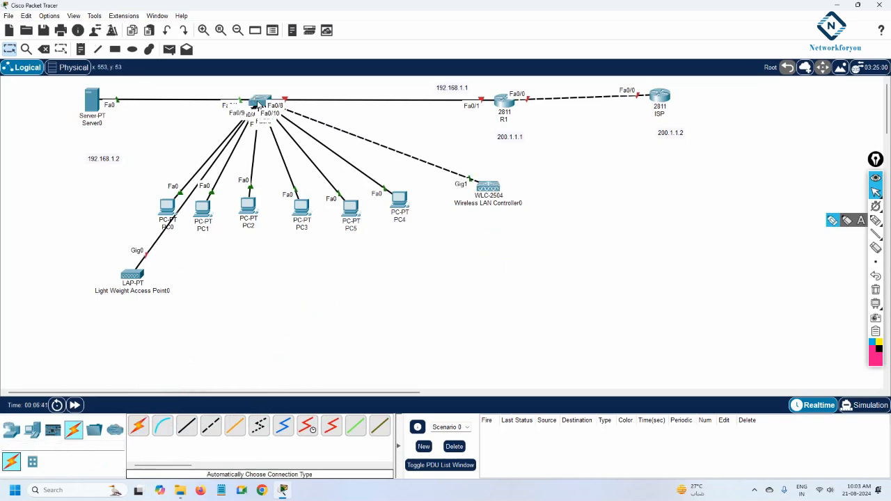
Move the access point beside the server and plug the power adapter into it
drag(131, 276, 76, 209)
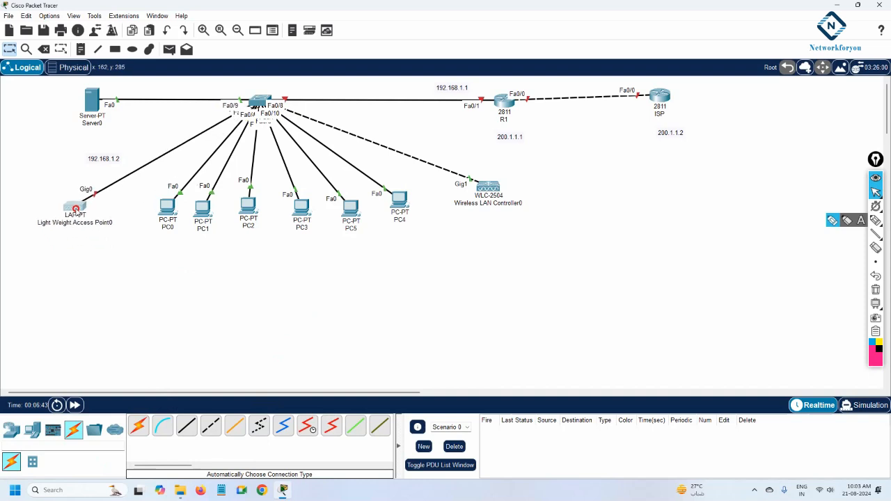
click(76, 209)
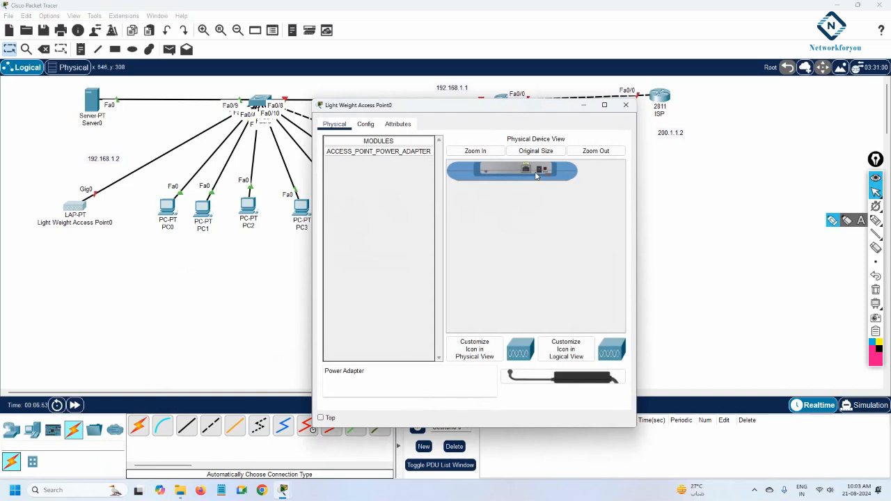
drag(581, 377, 541, 173)
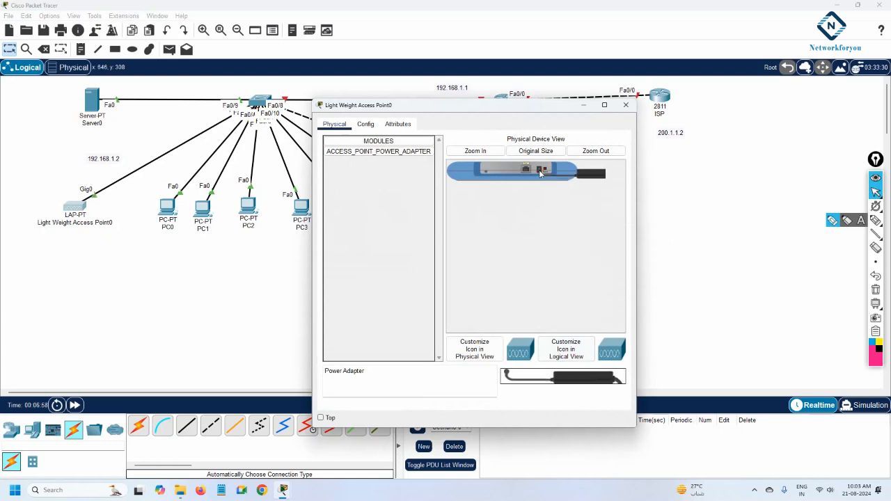
click(625, 105)
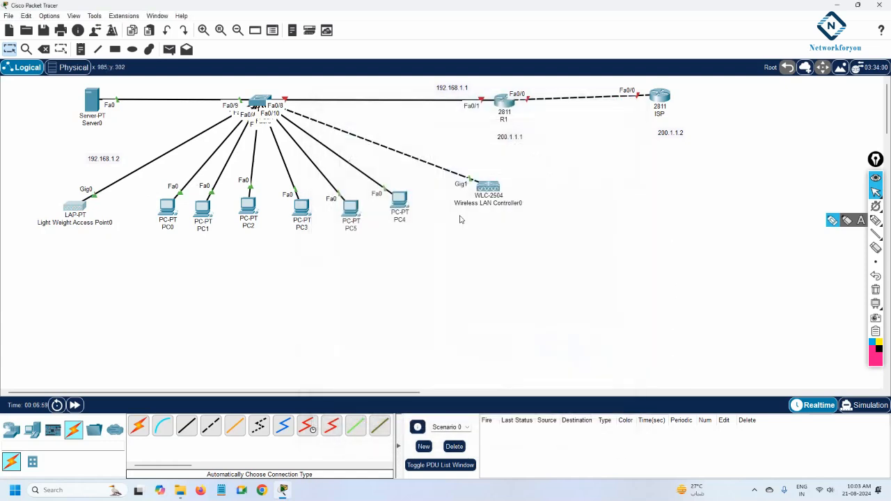
Open the wireless LAN controller's Management interface settings
click(490, 191)
click(365, 124)
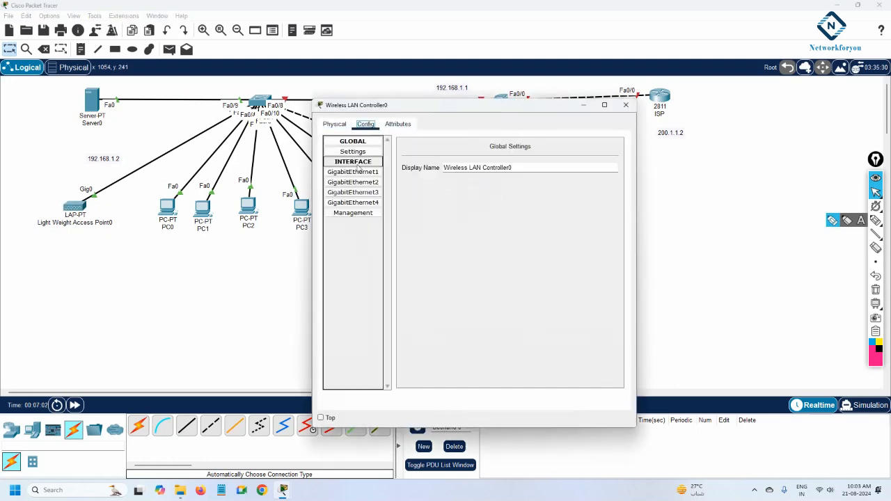
click(353, 213)
drag(411, 107, 574, 202)
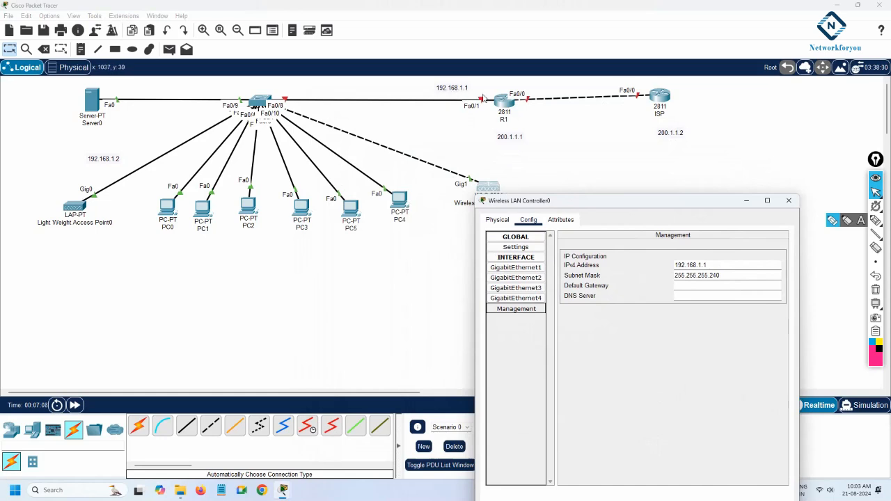
Move the 192.168.1.2 label beneath the server
click(100, 161)
drag(100, 161, 86, 137)
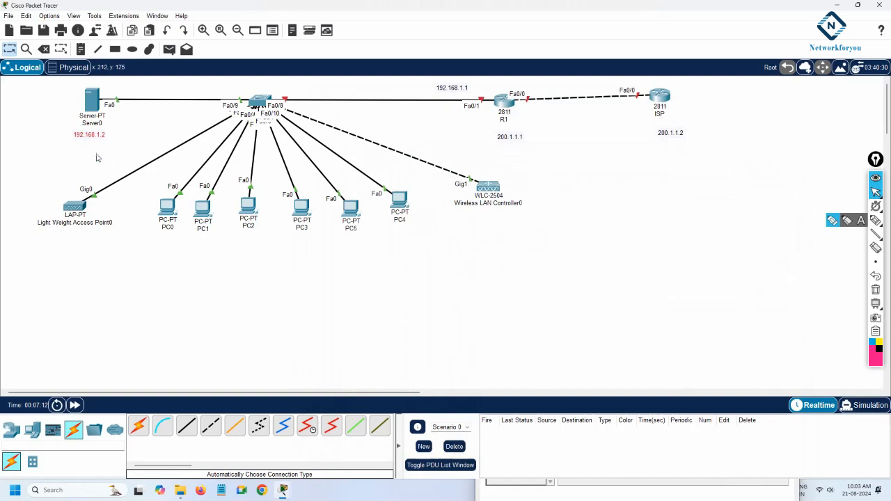
Set the controller's management IPv4 address to 192.168.1.3, subnet mask 255.255.255.0 and default gateway 192.168.1.1
click(489, 189)
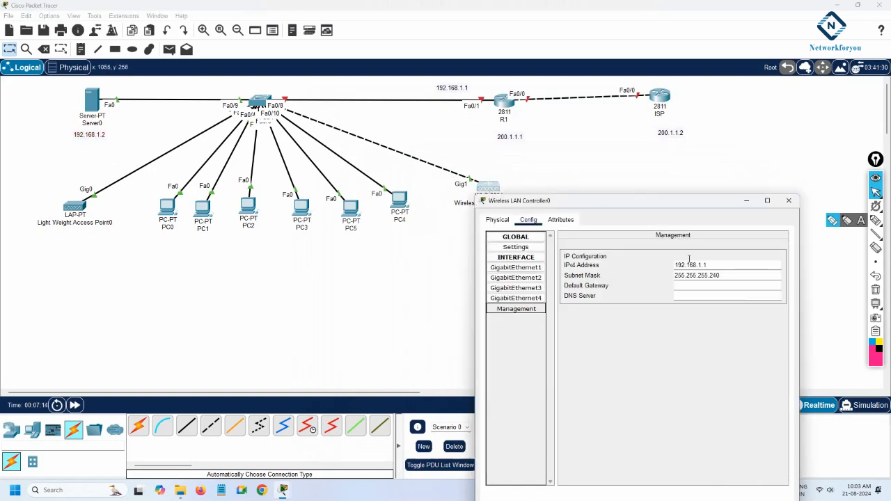
drag(708, 267, 714, 279)
text(3)
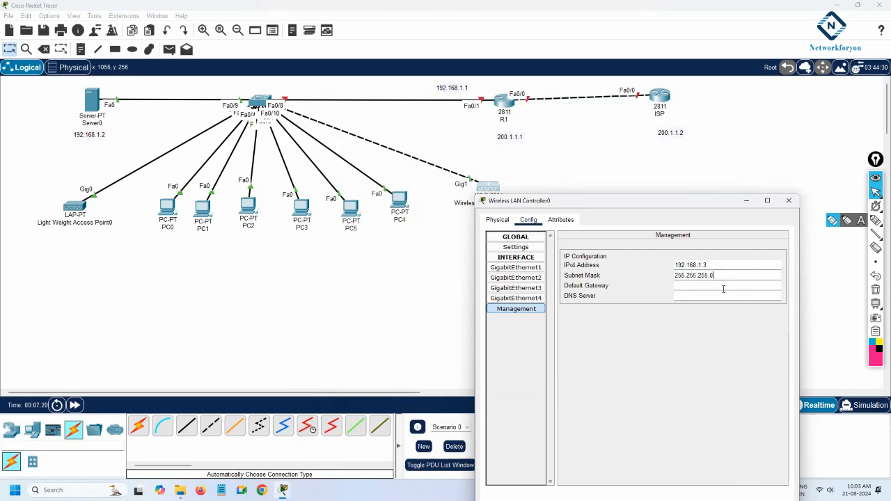
text(0)
click(712, 285)
text(192.168.1.1)
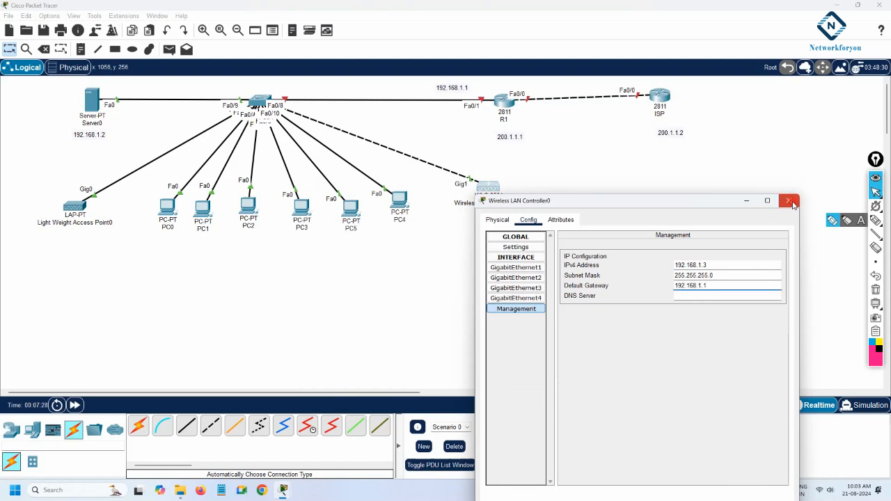
Close the controller settings and add a laptop to the workspace below the wireless LAN controller
click(788, 200)
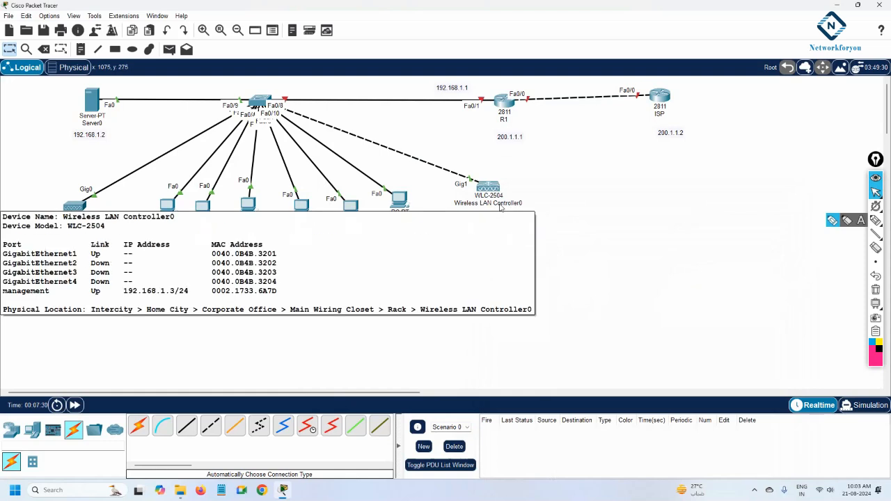
click(32, 429)
drag(162, 426, 511, 259)
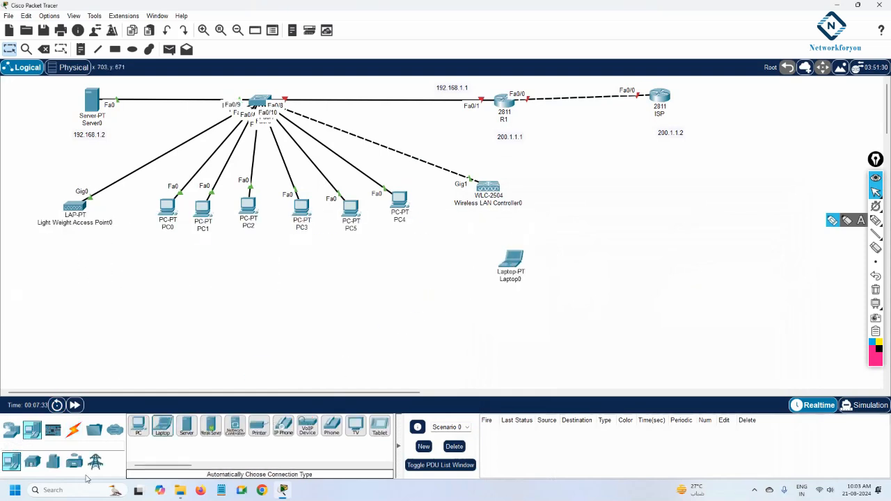
Connect the laptop to the switch using an automatically chosen connection cable
click(74, 429)
click(514, 260)
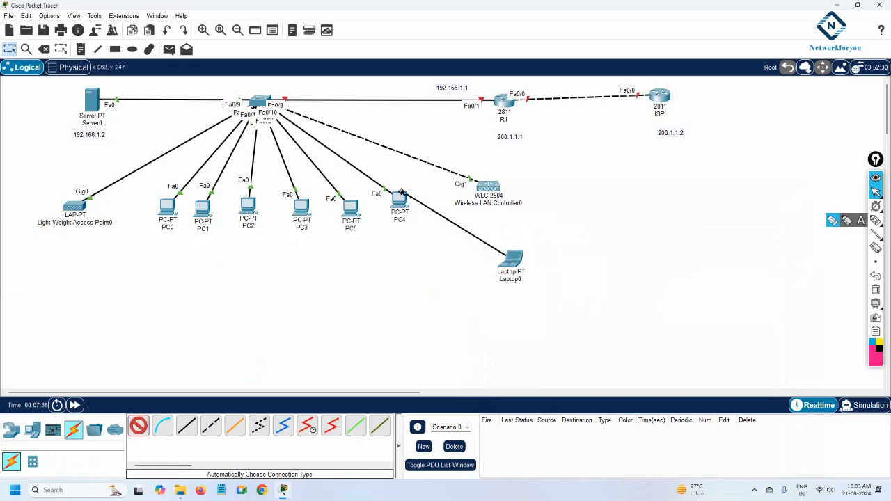
click(261, 103)
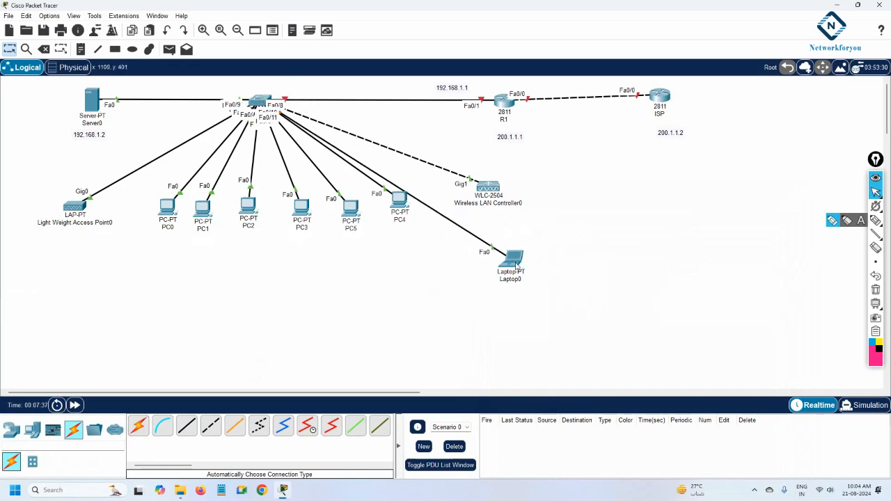
Move the laptop further right and set its FastEthernet0 IP configuration to DHCP
drag(511, 259, 607, 256)
click(596, 257)
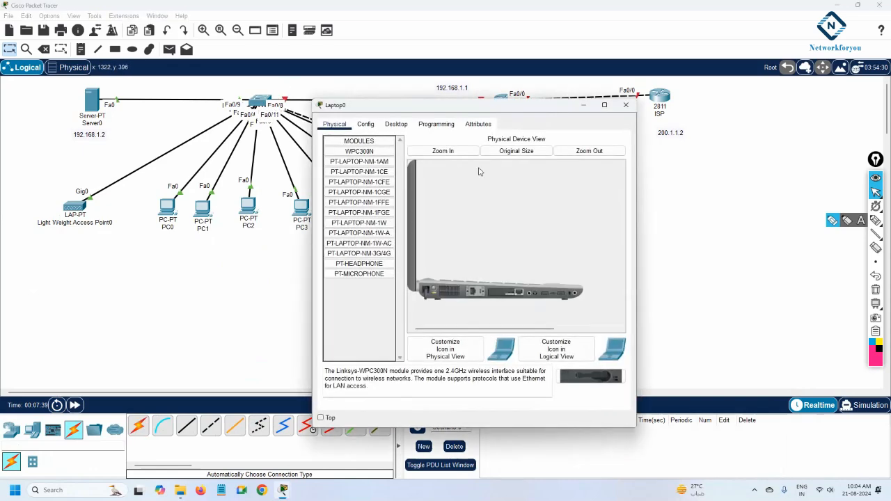
click(397, 124)
click(367, 149)
click(341, 178)
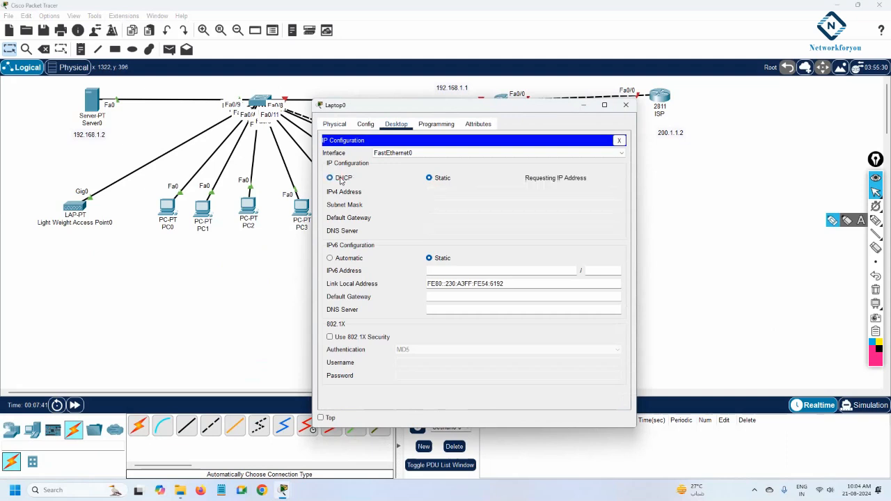
Move the wireless LAN controller slightly upward in the topology
drag(490, 106, 705, 200)
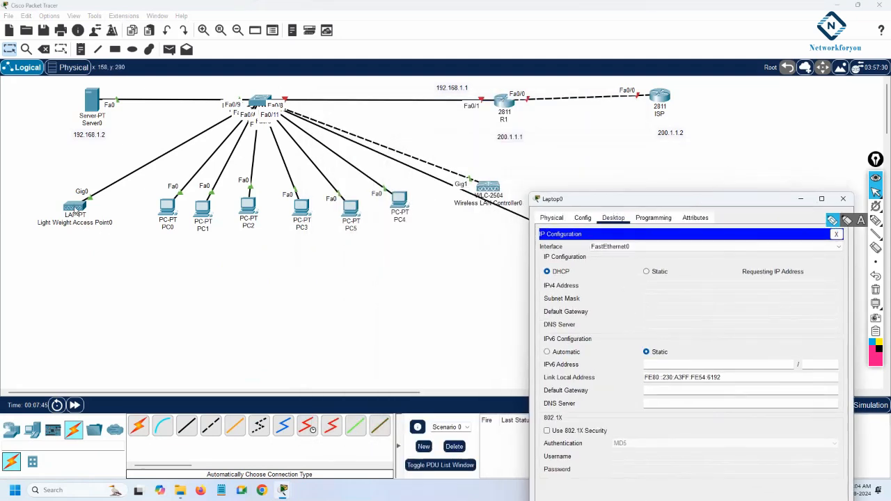
drag(488, 187, 487, 159)
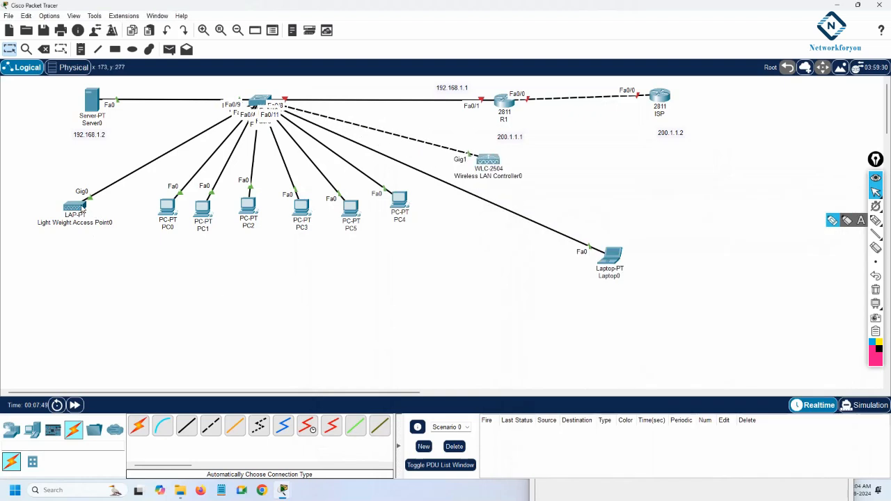
Reopen the laptop's IP configuration and switch it to Static and back to DHCP to re-request an address
mouse_move(83, 209)
click(608, 258)
click(646, 272)
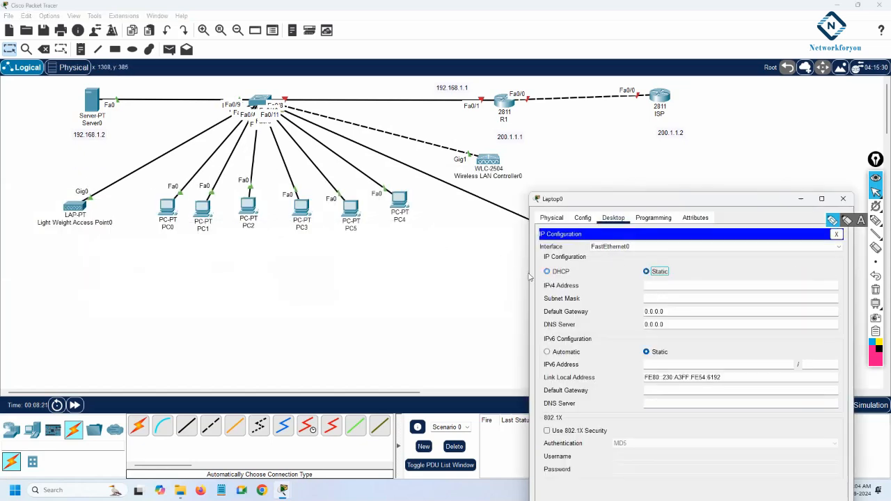
click(548, 271)
Open the laptop's web browser and browse to 192.168.1.3
drag(586, 204, 641, 145)
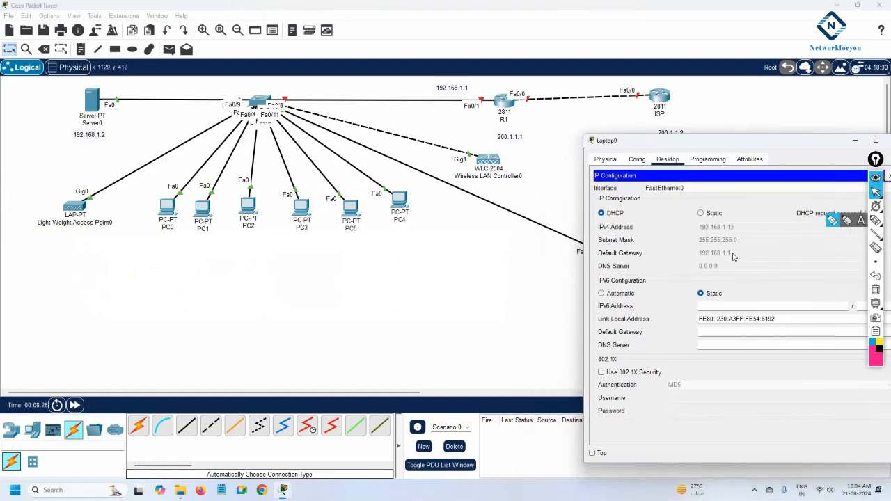
drag(703, 143, 622, 232)
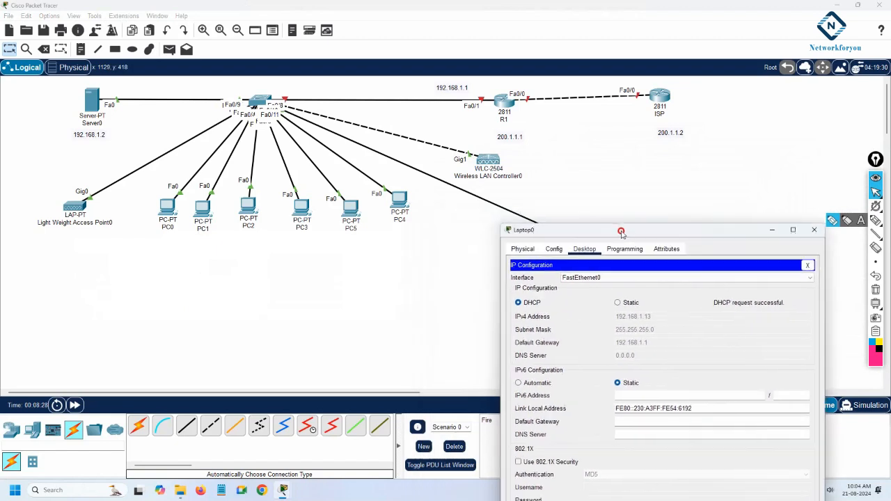
click(808, 266)
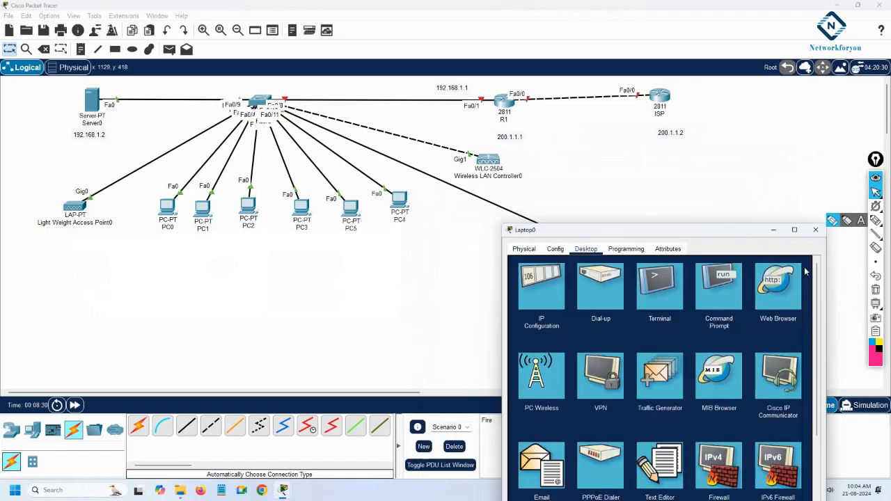
click(780, 299)
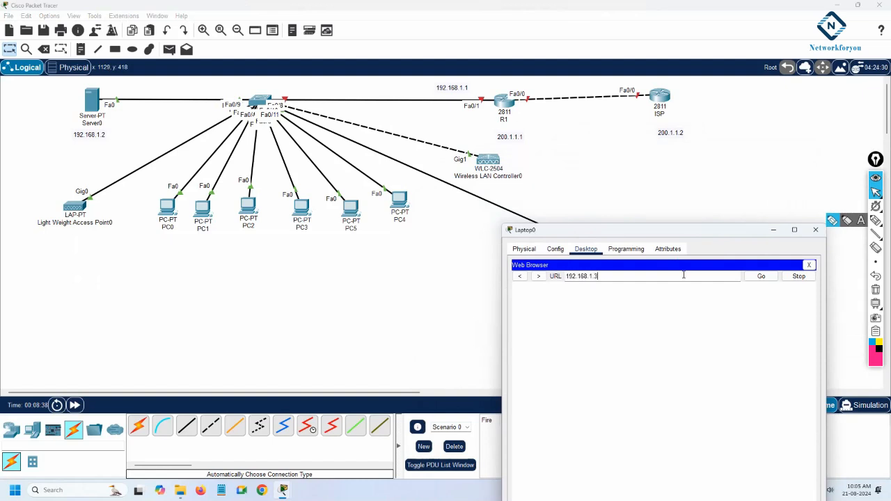
key(Return)
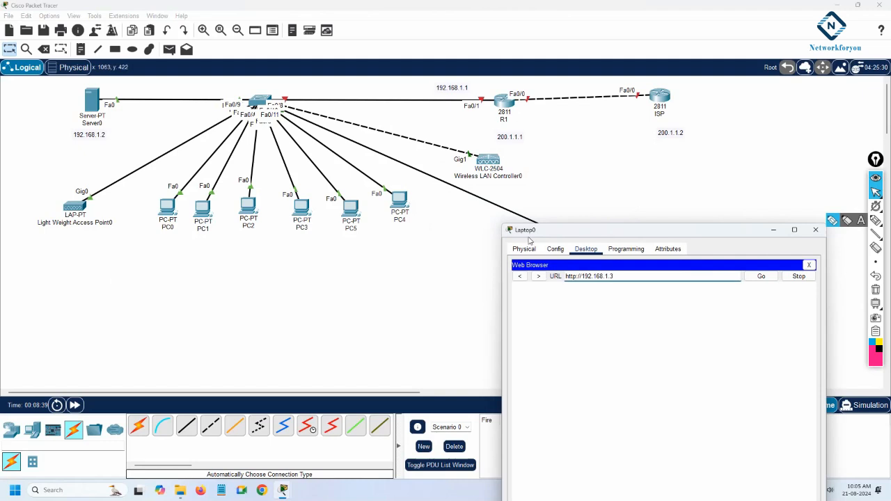
Move the laptop beneath PC0 and PC1 near the switch
drag(534, 230, 544, 335)
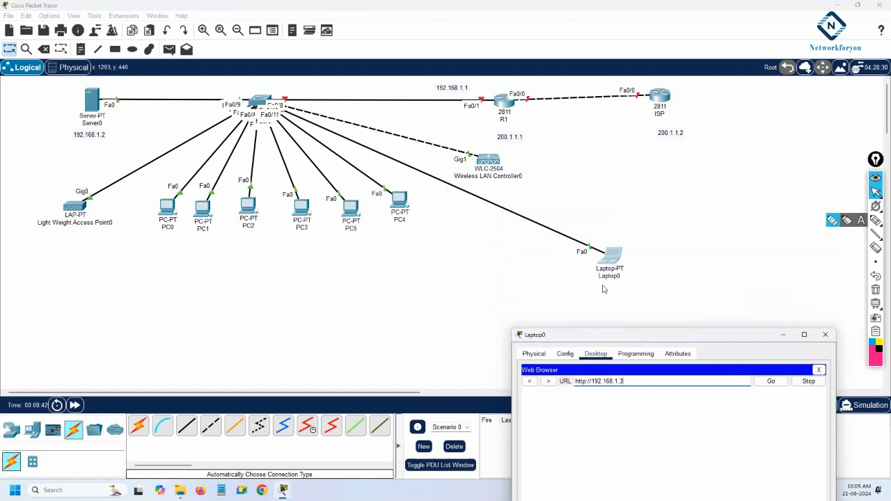
drag(633, 339, 644, 298)
drag(604, 261, 187, 304)
click(189, 302)
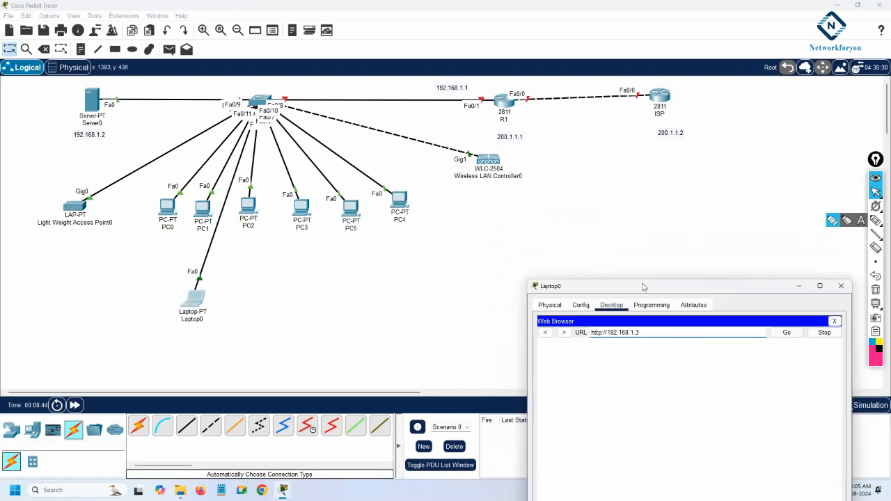
drag(644, 285, 650, 108)
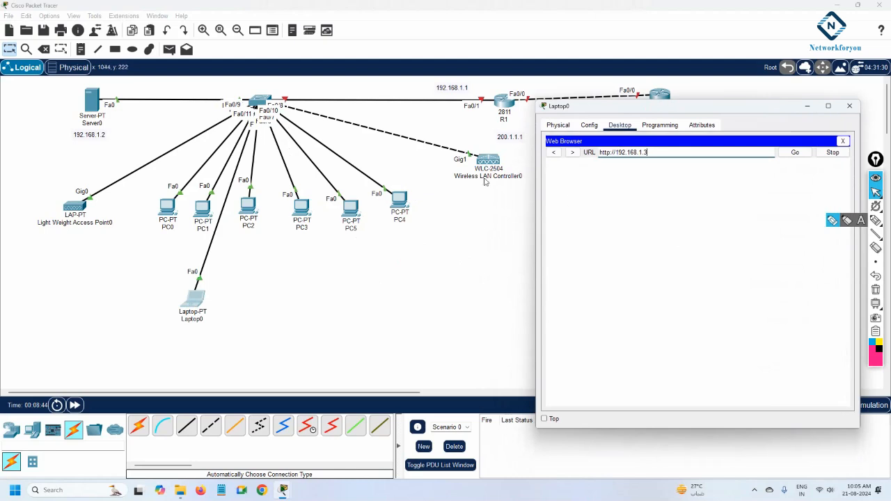
Move the wireless LAN controller left, closer to the switch, and bring the laptop window back
drag(485, 161, 431, 143)
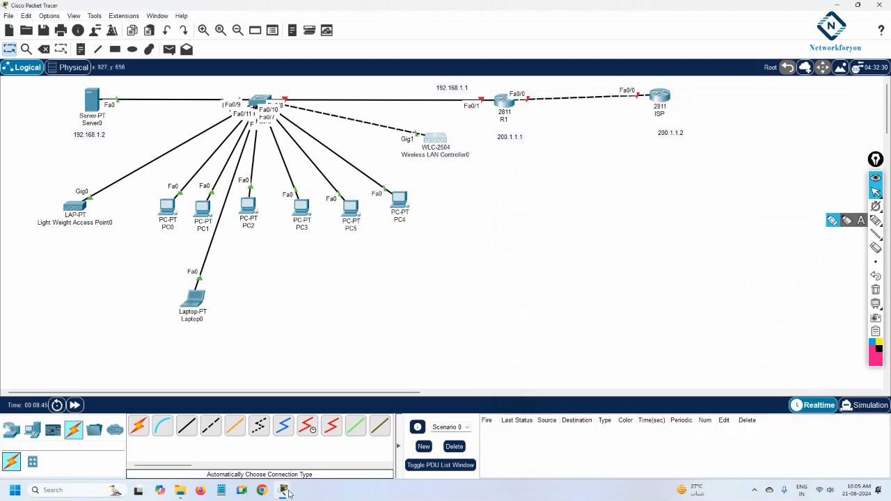
mouse_move(286, 490)
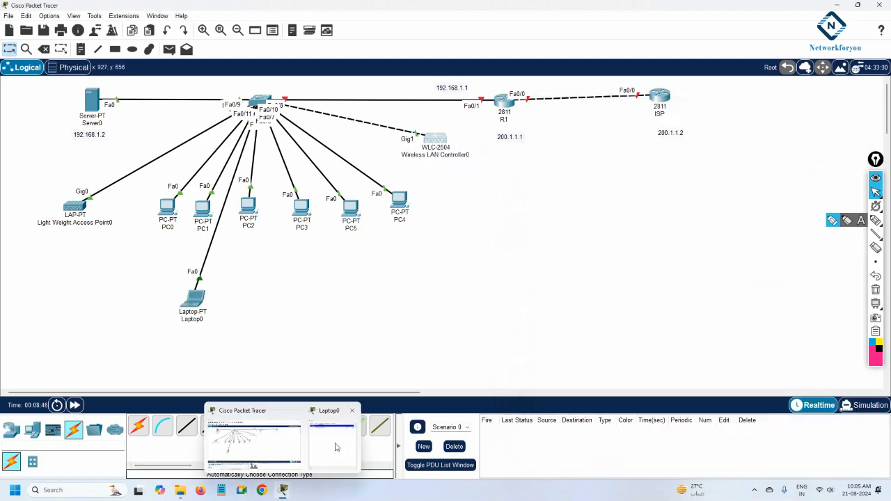
click(334, 442)
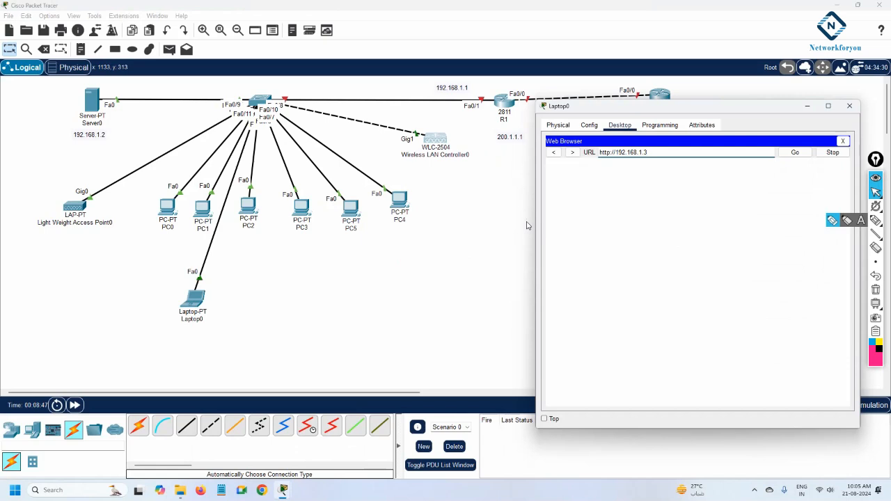
drag(537, 236, 438, 259)
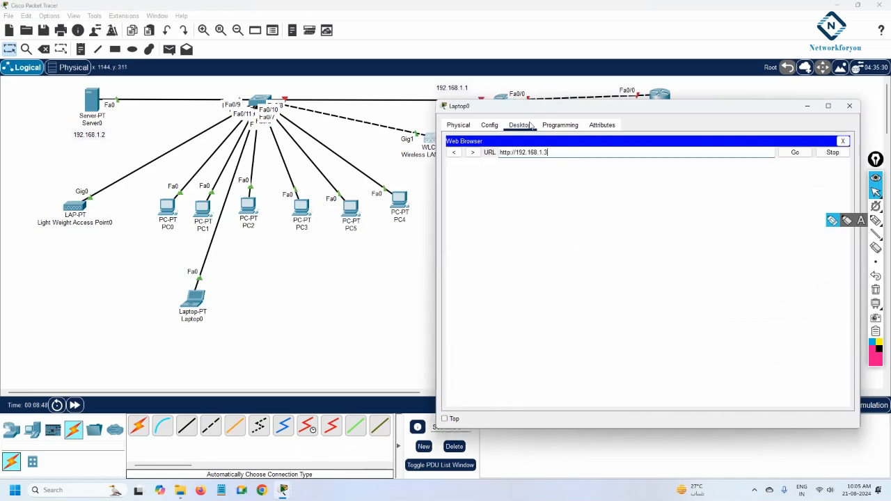
drag(529, 110, 555, 185)
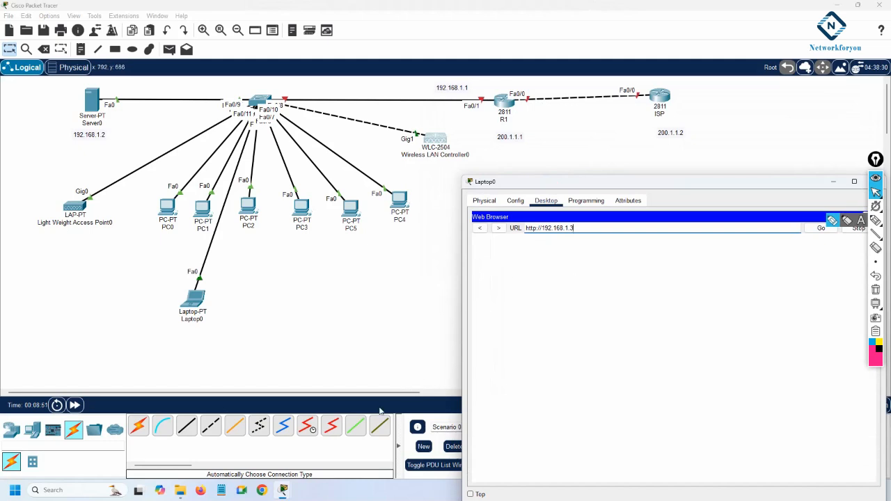
Review PC0's IP configuration and its ipconfig release and renew output in the command prompt
click(169, 208)
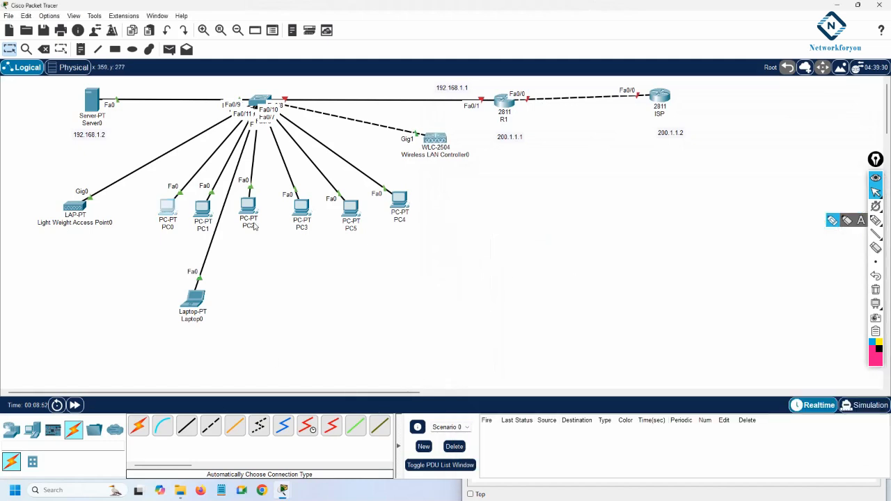
click(354, 166)
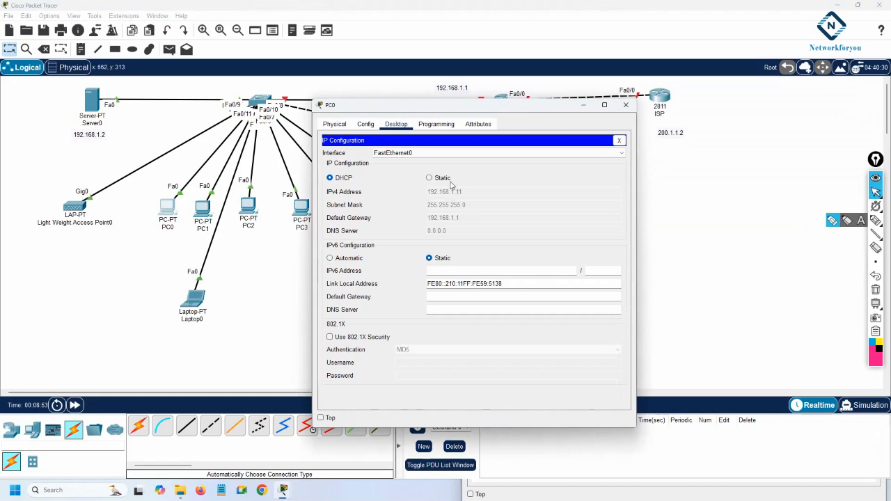
click(619, 140)
click(527, 166)
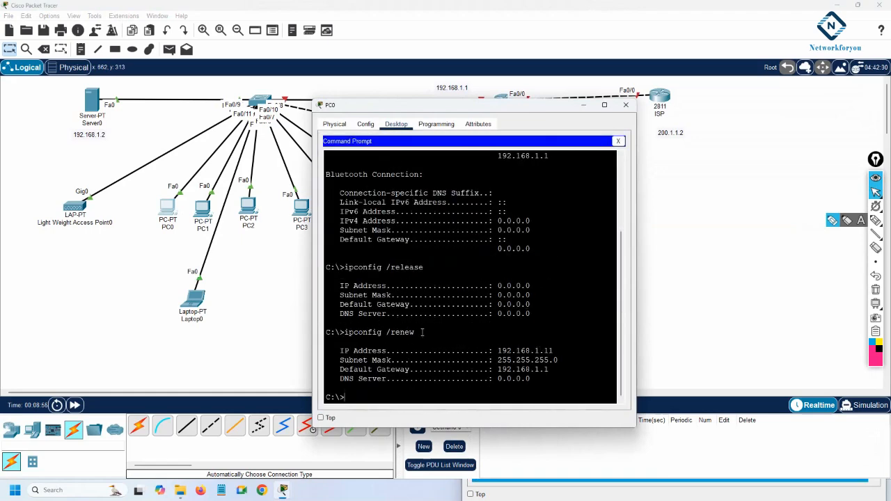
drag(422, 332, 340, 332)
drag(423, 271, 325, 266)
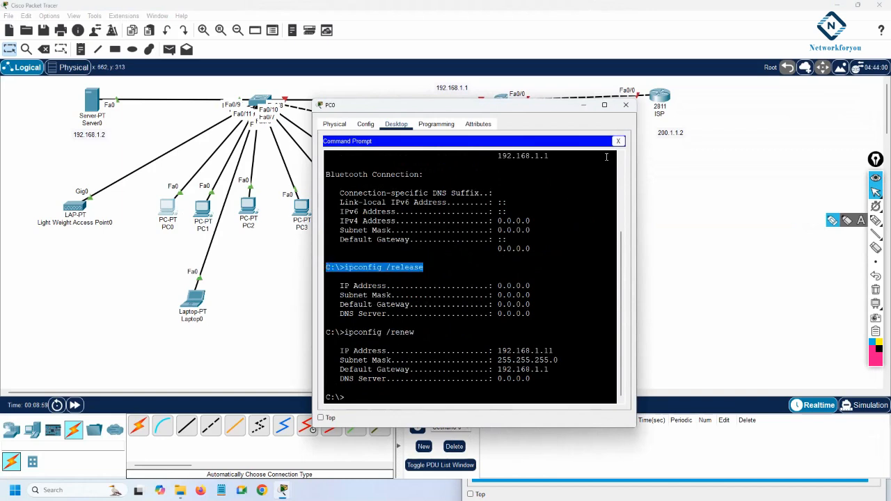
click(625, 104)
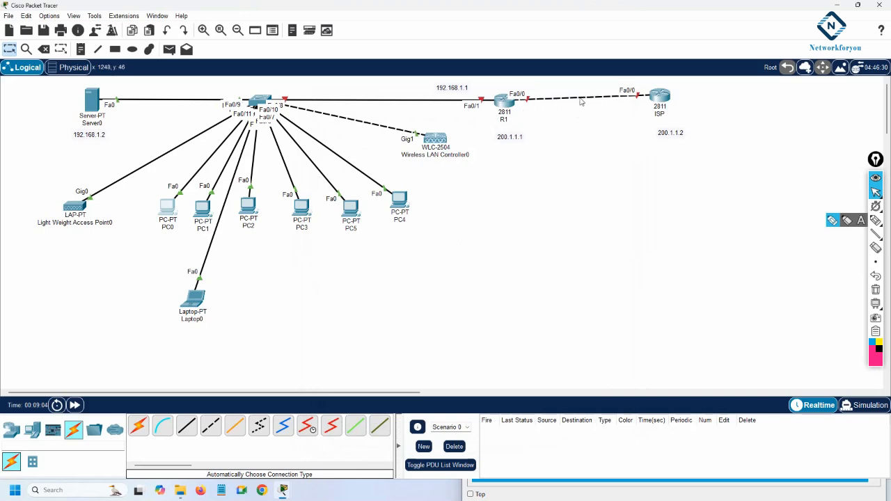
Scroll through the controller's web page in the laptop browser to the admin account creation form
click(195, 299)
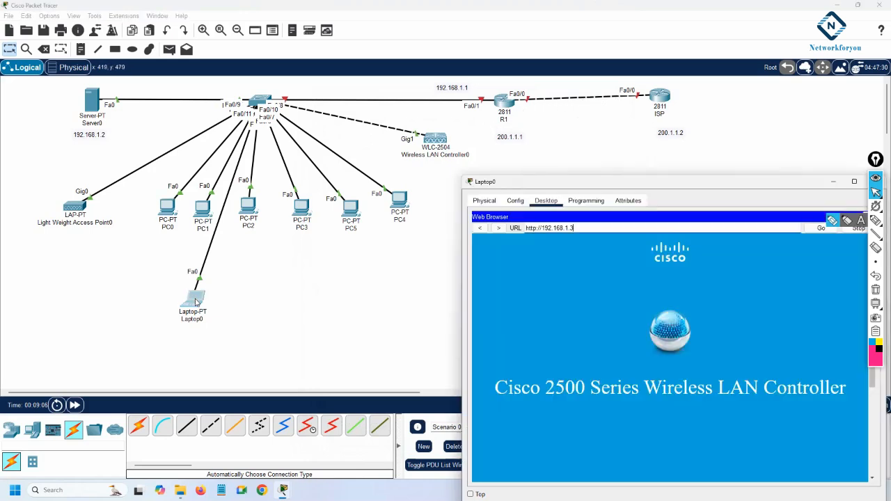
drag(545, 183, 488, 126)
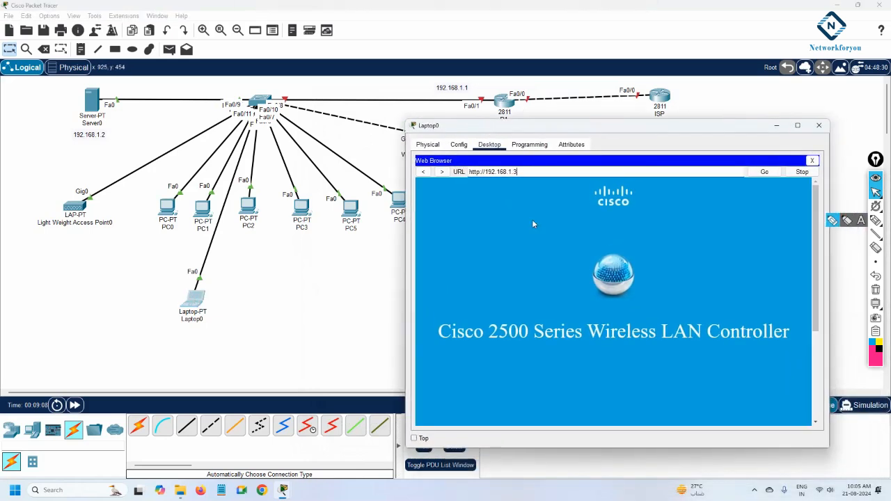
scroll(624, 293, down, 2)
scroll(625, 293, down, 2)
scroll(625, 293, up, 5)
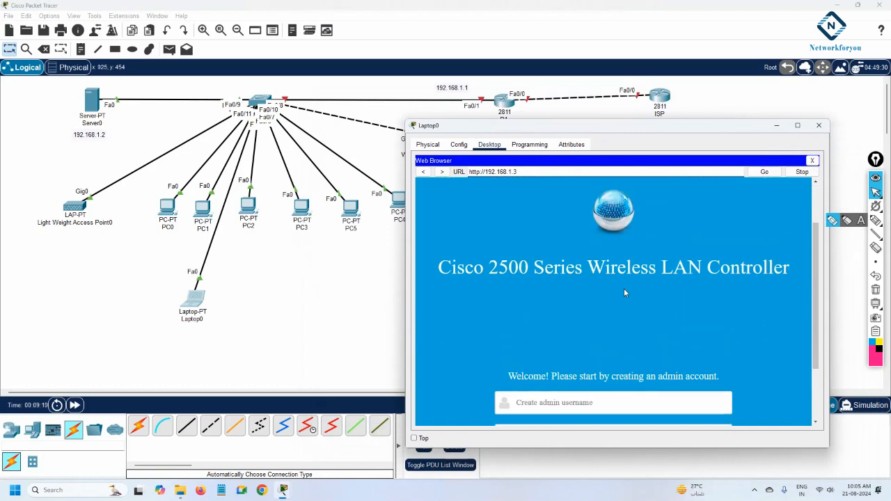
scroll(625, 293, down, 5)
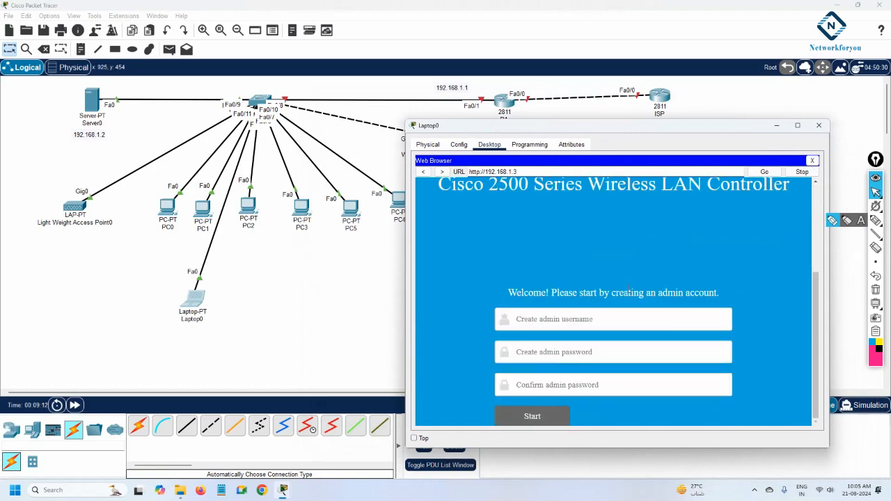